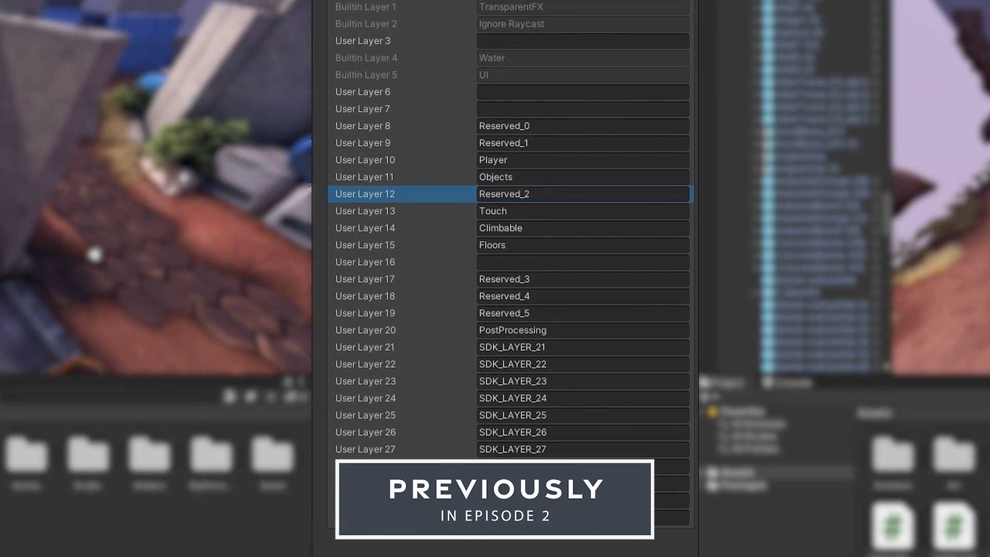
- Set the layer to Objects and add a MassiveLoop Portal component to SpinPortalBlue
key(Up)
key(Up)
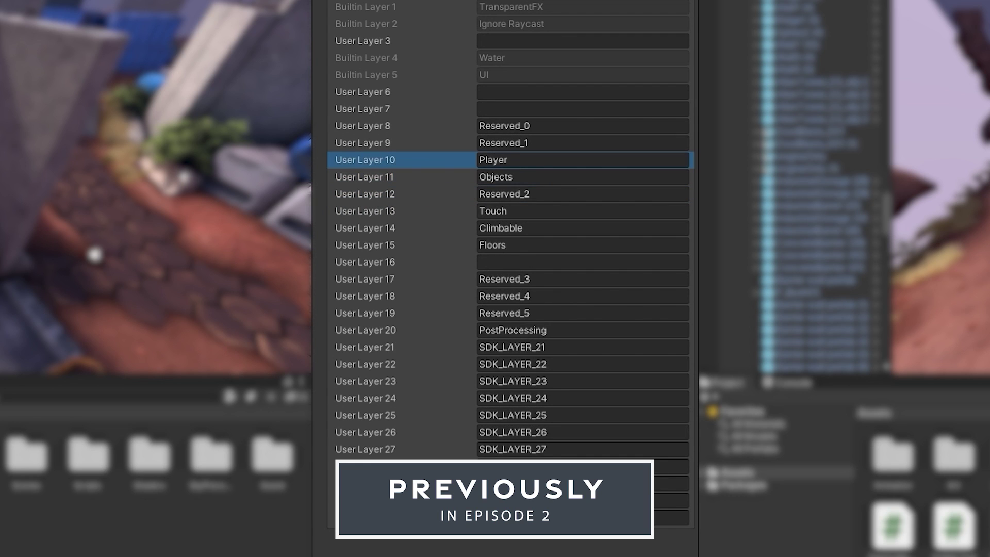
key(Up)
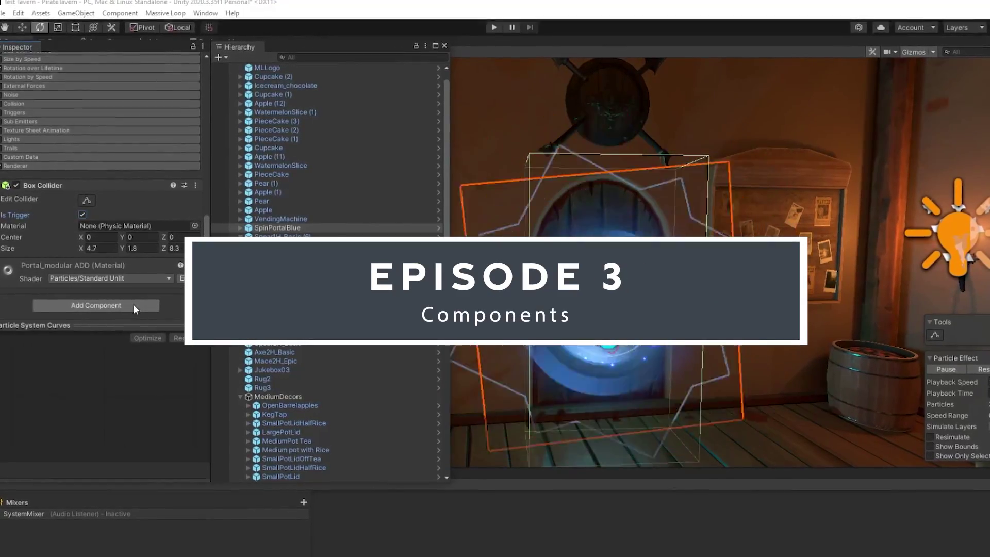
click(133, 304)
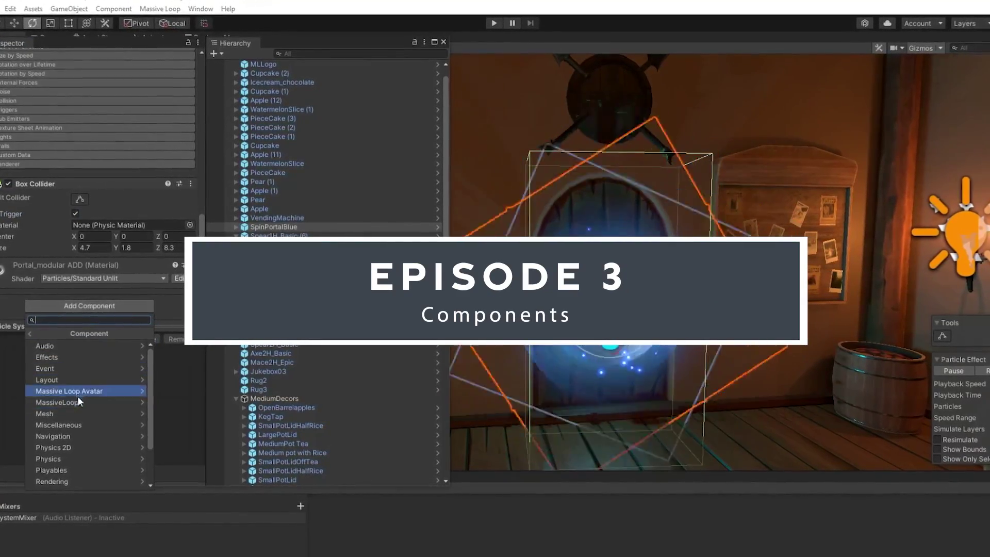
click(78, 401)
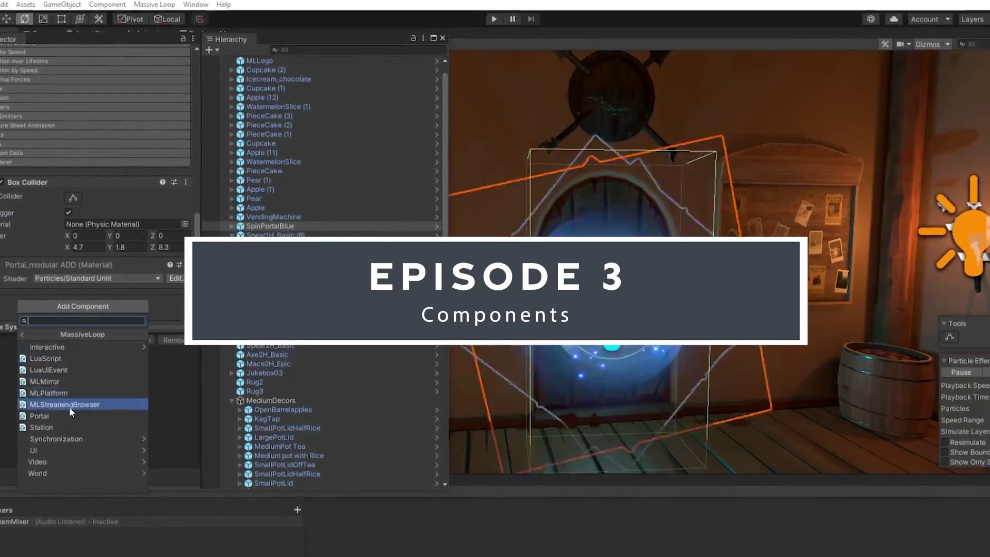
click(65, 415)
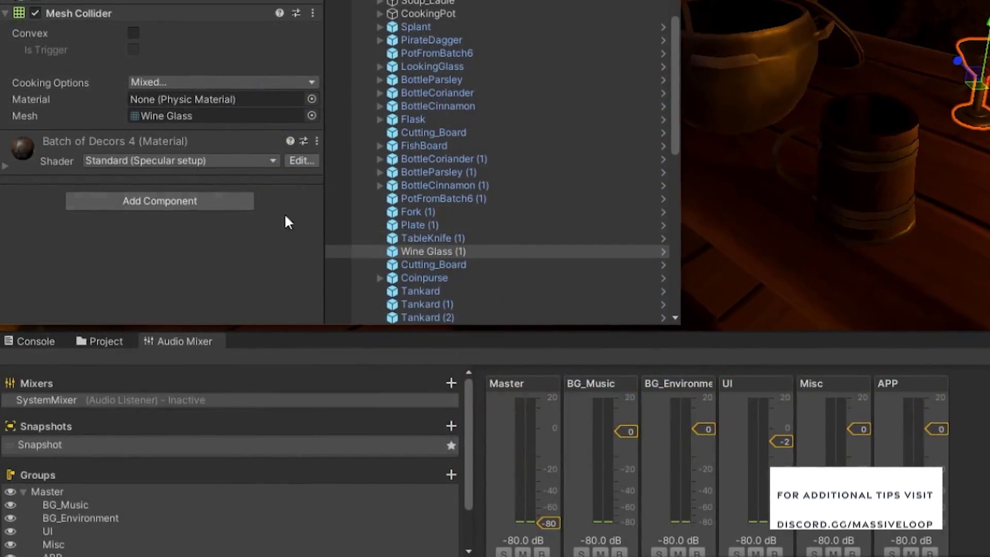
- Add a MassiveLoop LuaScript component to Wine Glass (1)
click(221, 205)
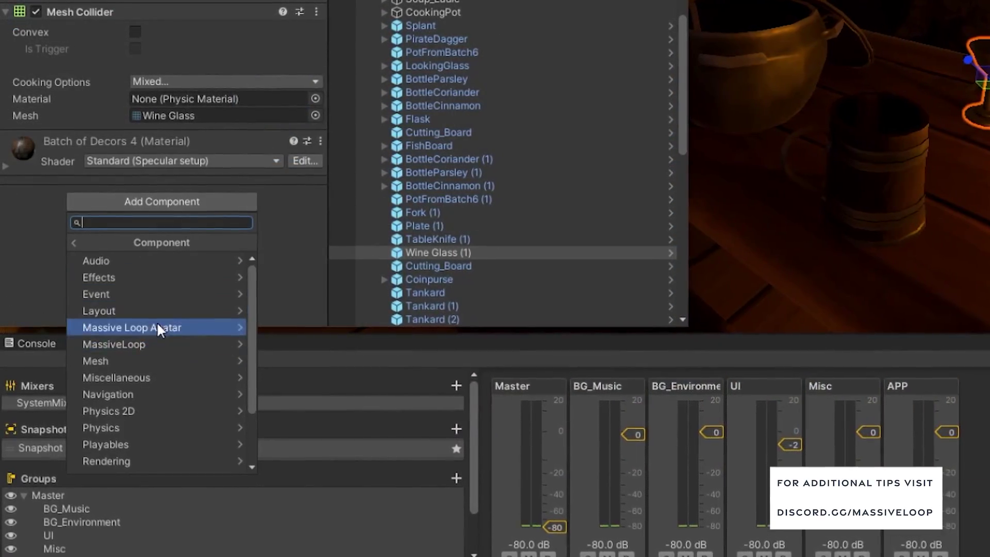
click(151, 343)
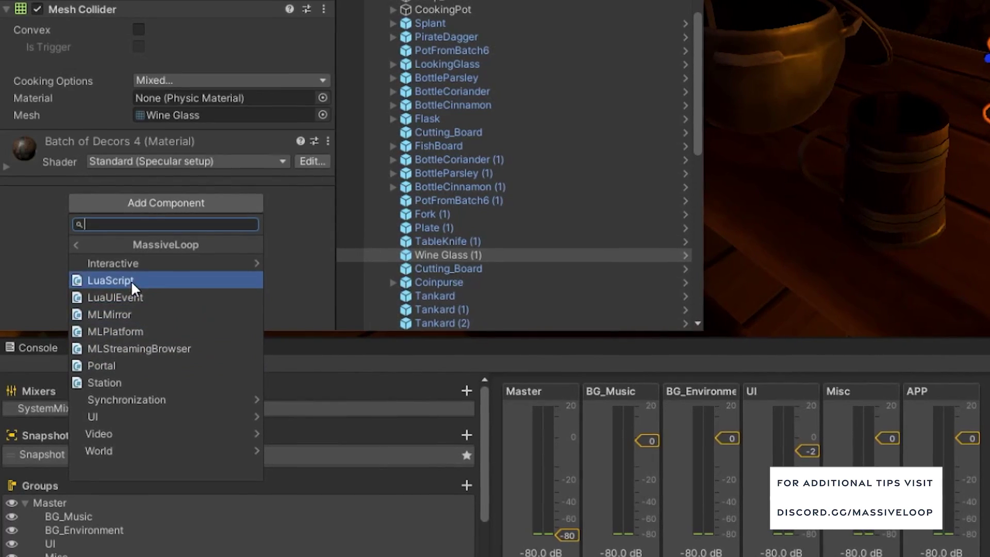
click(131, 280)
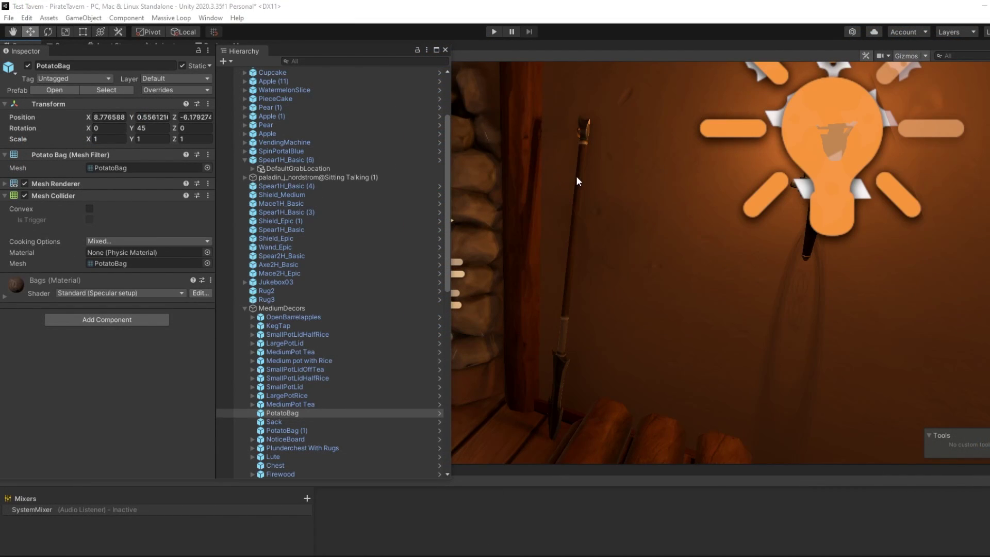
- Select the spear Spear1H_Basic (6) and bring up its MassiveLoop component choices
click(577, 180)
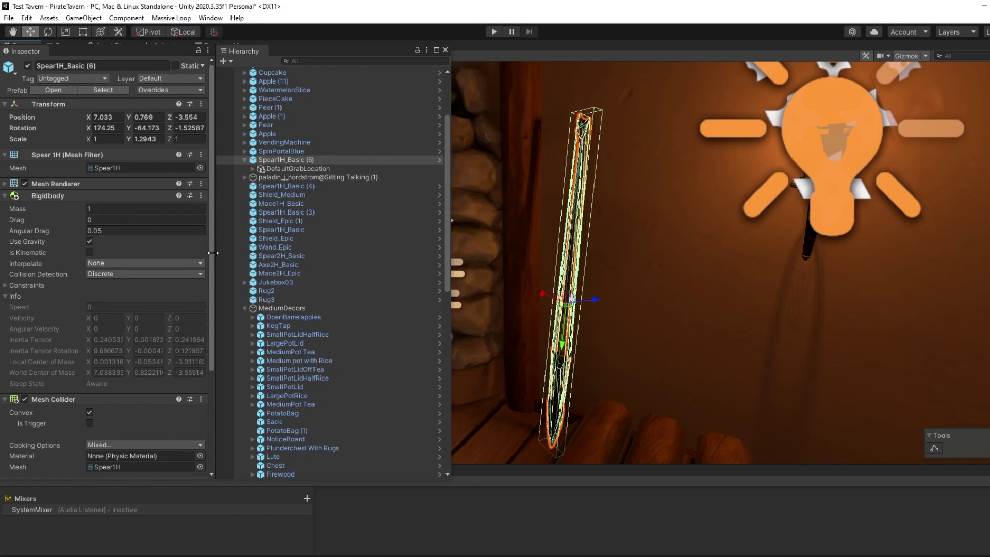
drag(210, 253, 221, 360)
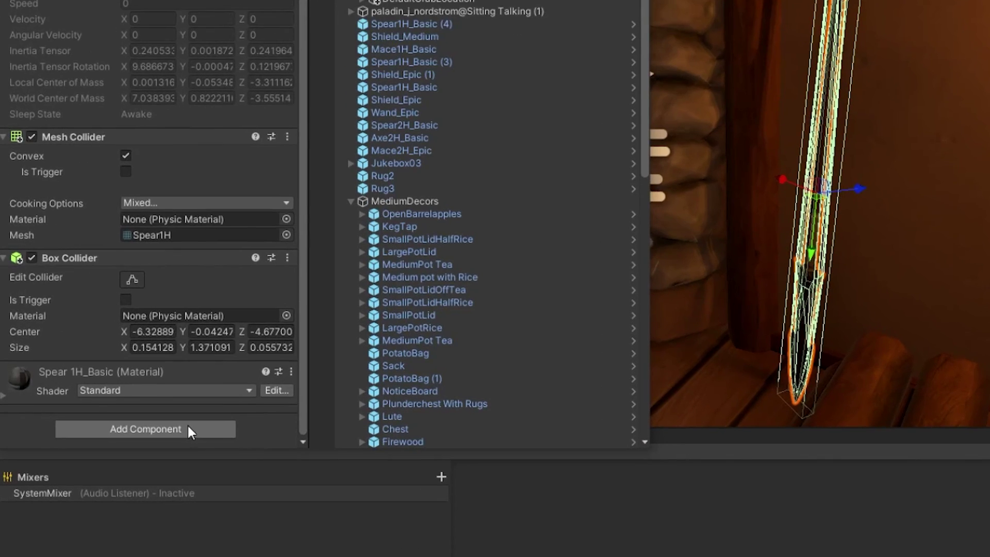
click(188, 427)
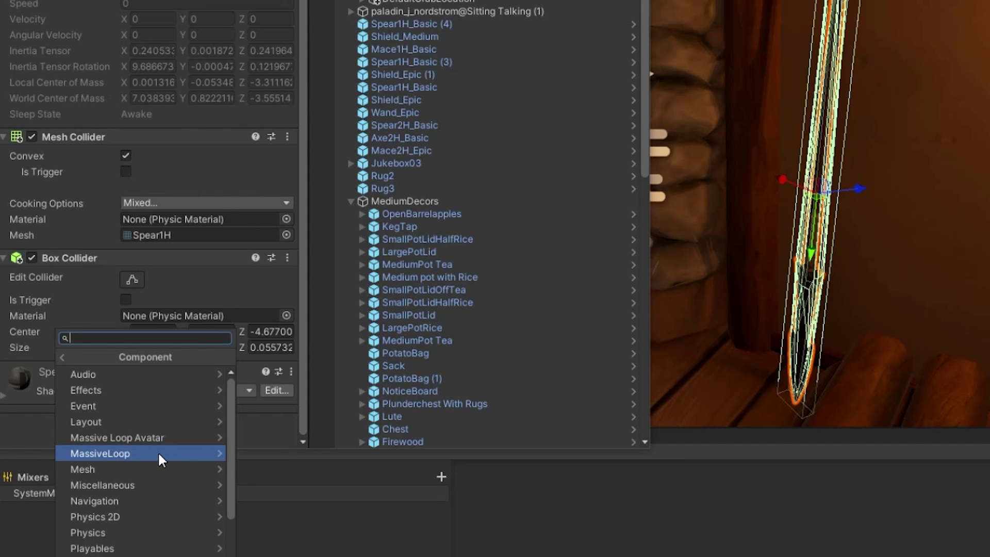
click(158, 454)
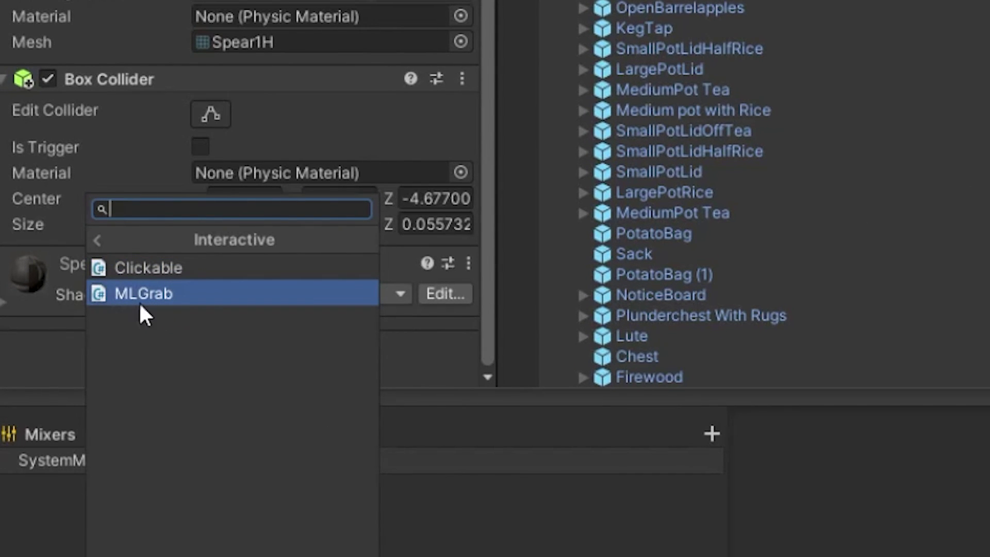
- Add an MLGrab component to the spear and view its DefaultGrabLocation hand
click(248, 293)
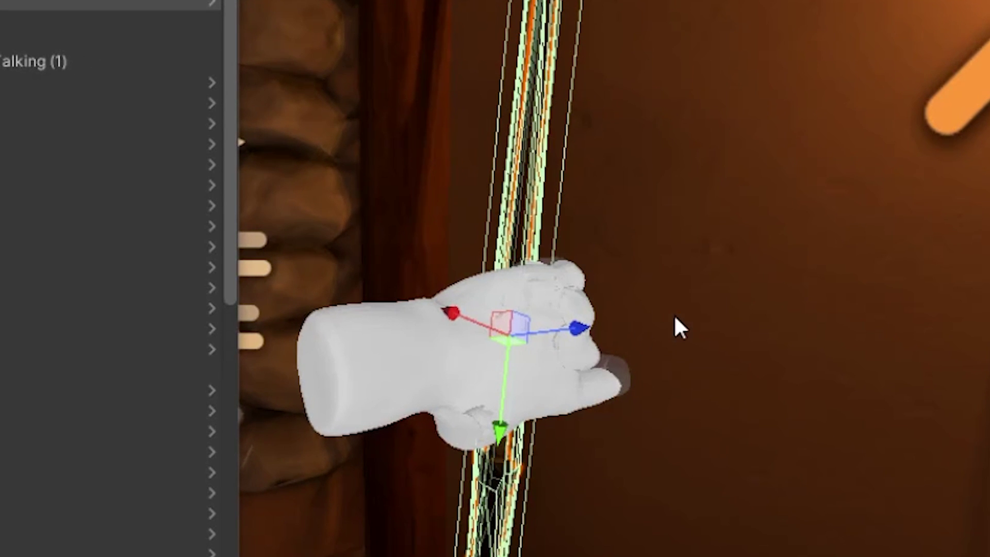
alt+drag(676, 317, 593, 354)
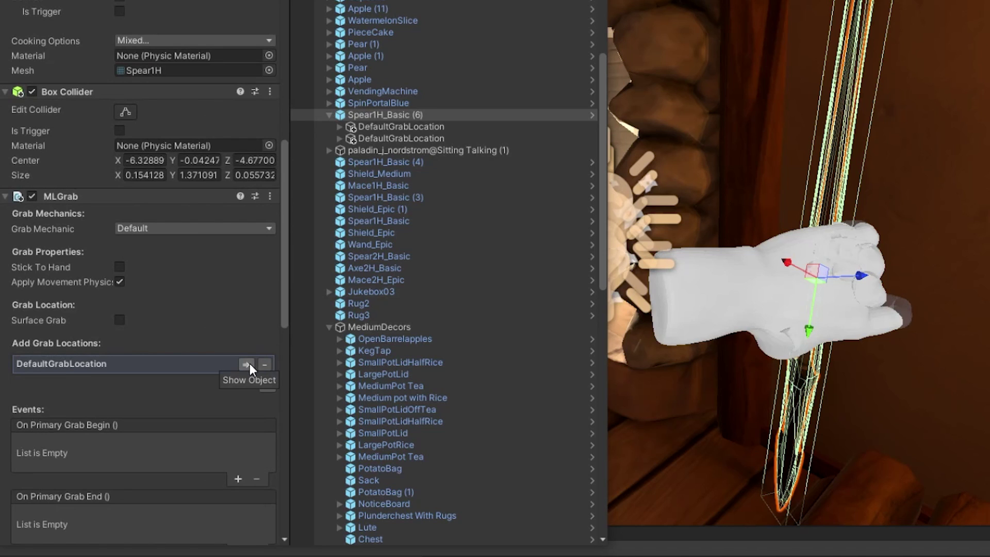
- Raise the DefaultGrabLocation hand along the spear and rotate it to grip the shaft
click(249, 364)
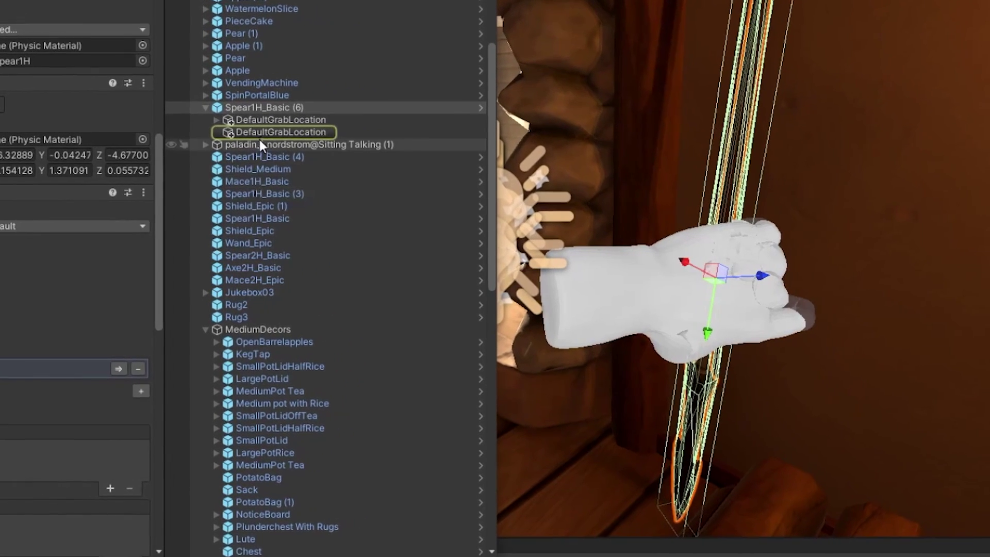
click(380, 138)
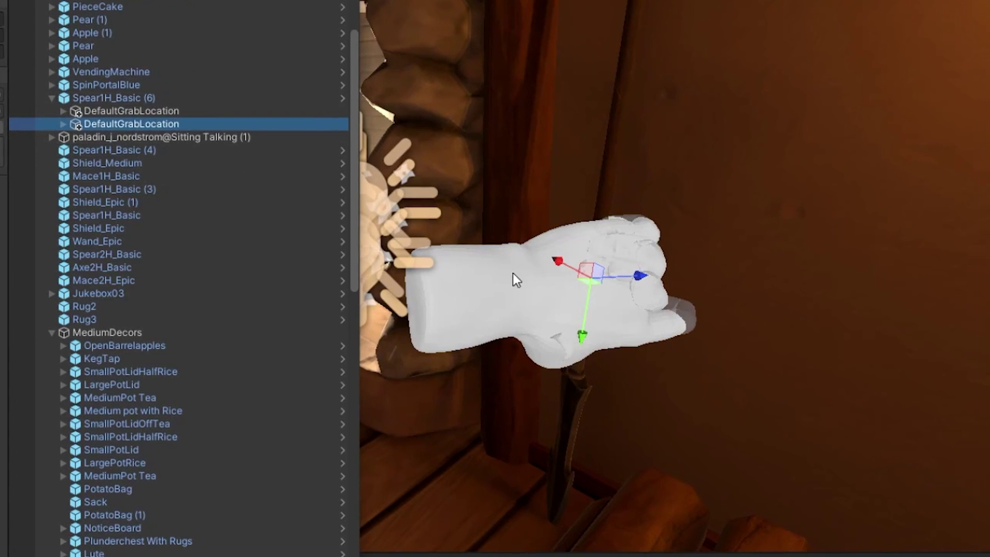
drag(659, 312, 659, 312)
drag(576, 314, 597, 284)
key(e)
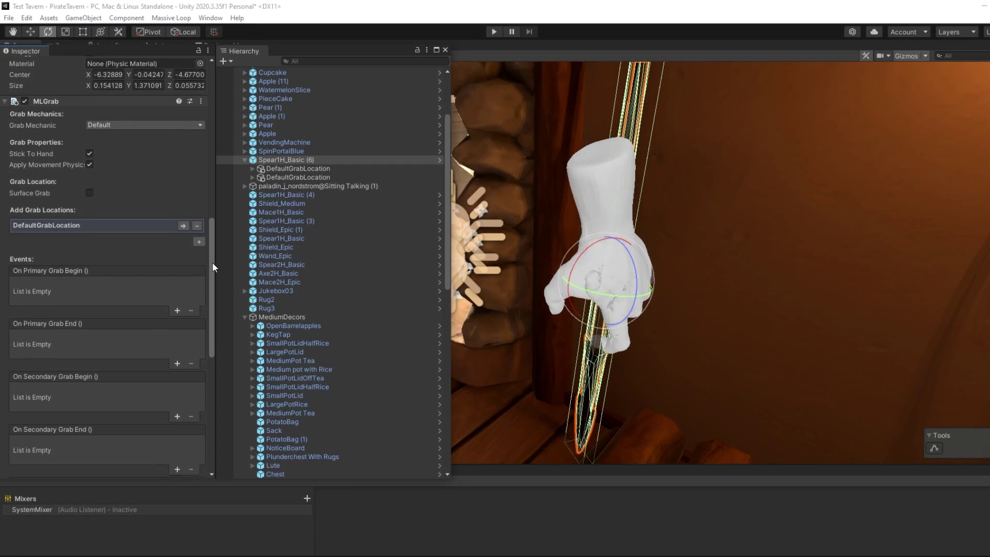
drag(213, 262, 196, 373)
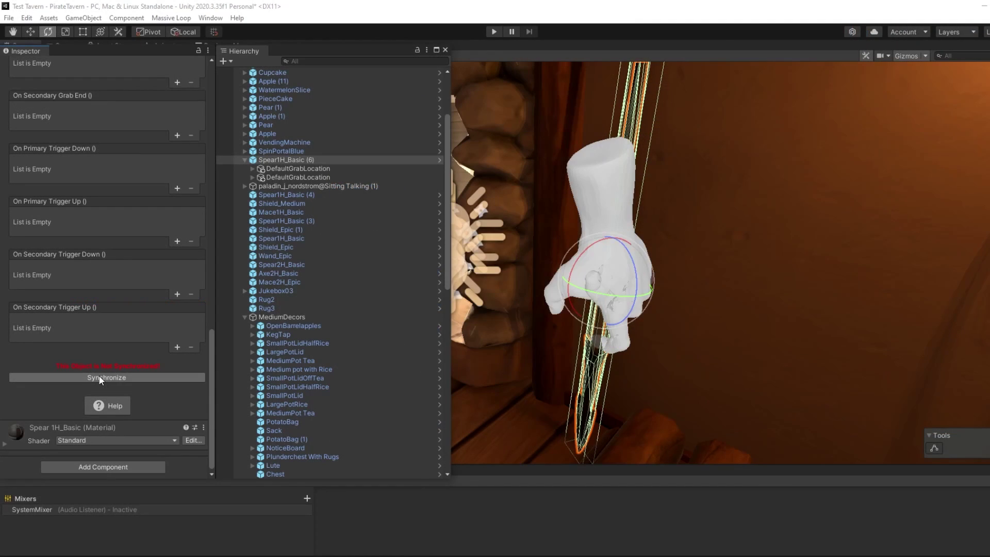
- Synchronize the spear over the network, accepting the required MLSynchronizer component
click(129, 318)
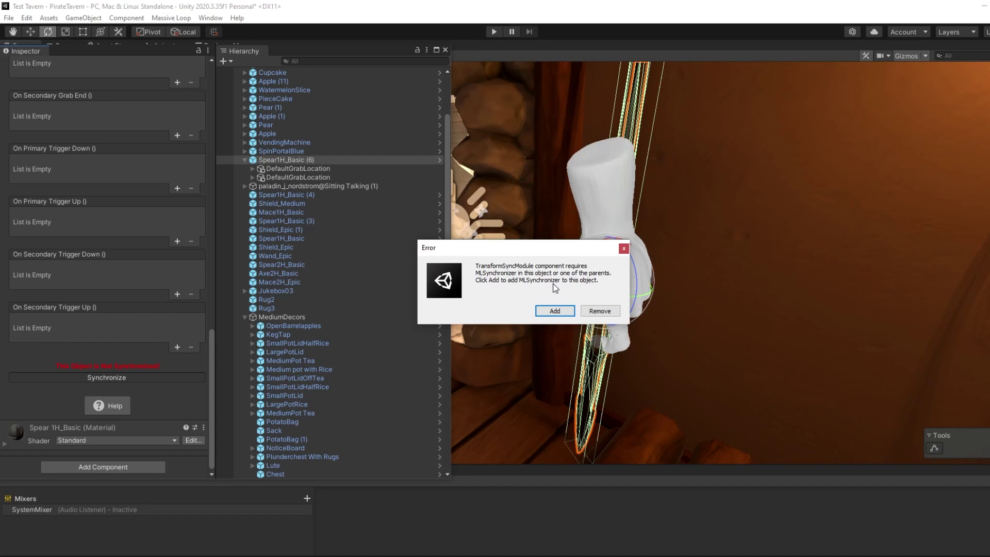
click(554, 312)
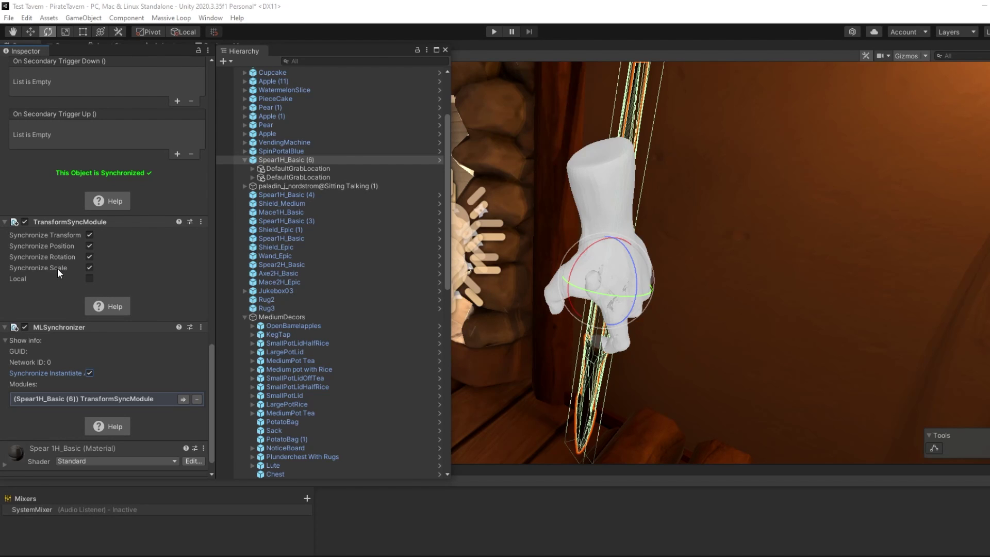
click(164, 224)
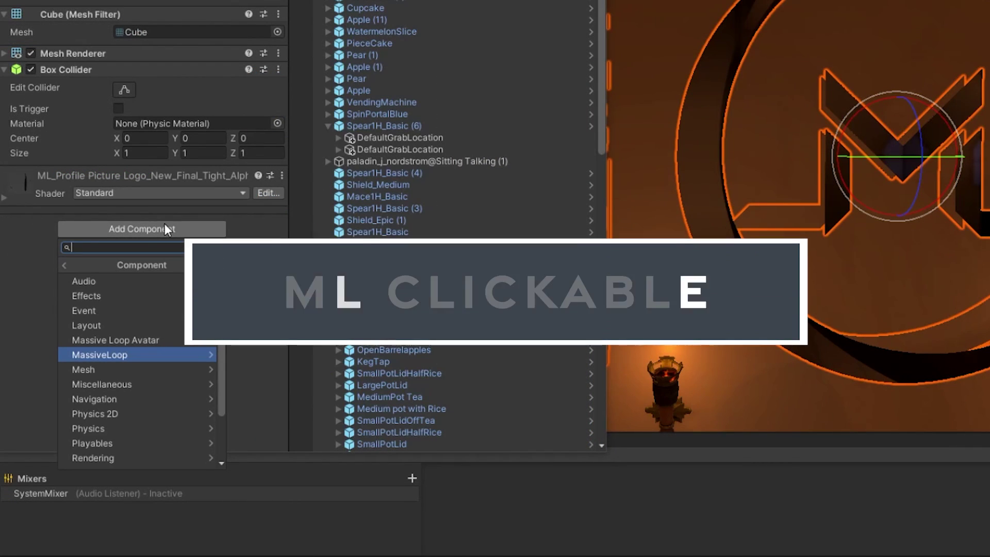
click(128, 354)
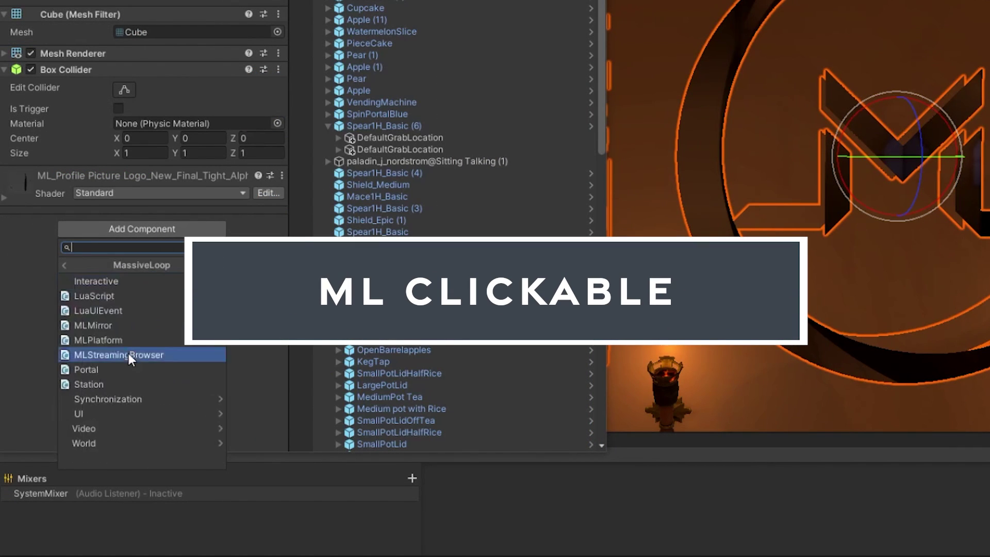
click(111, 287)
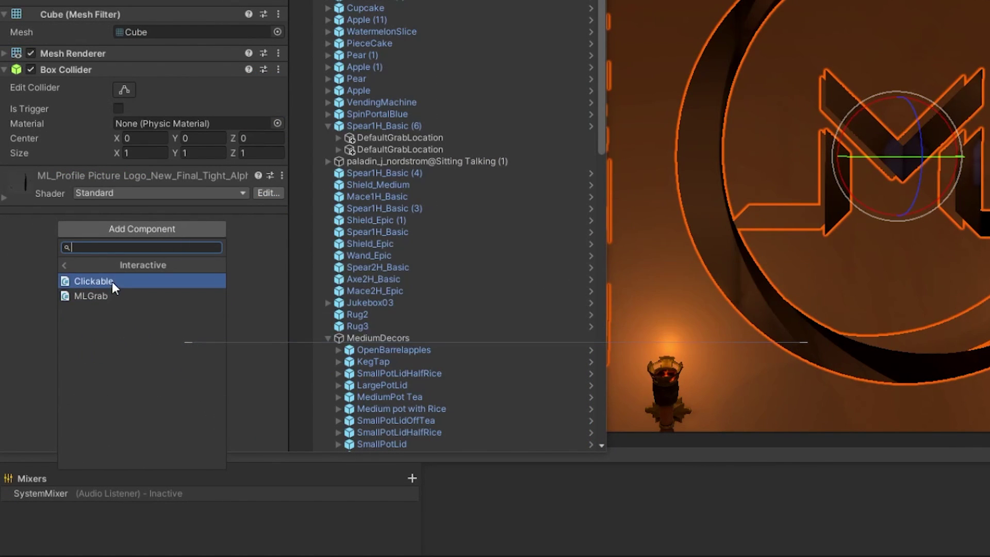
click(113, 282)
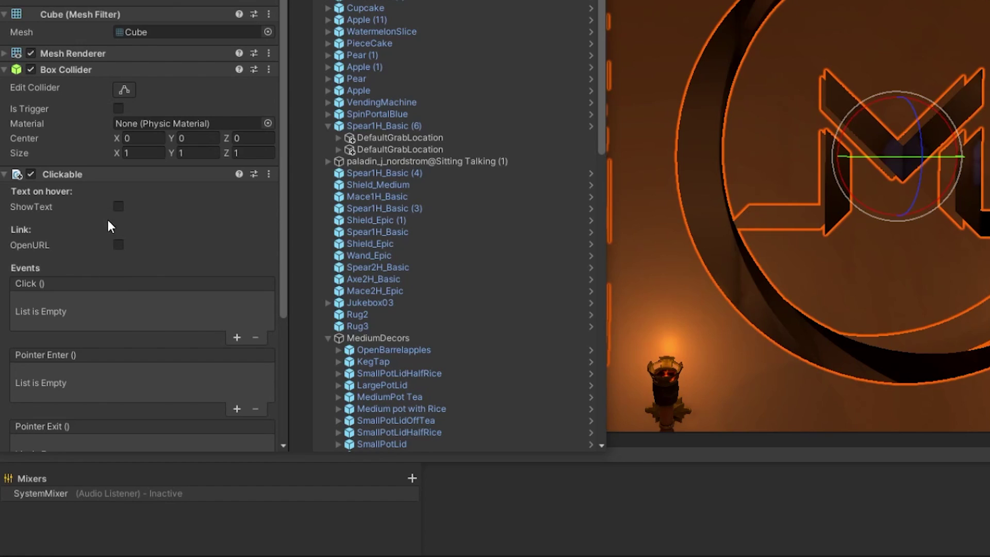
click(118, 207)
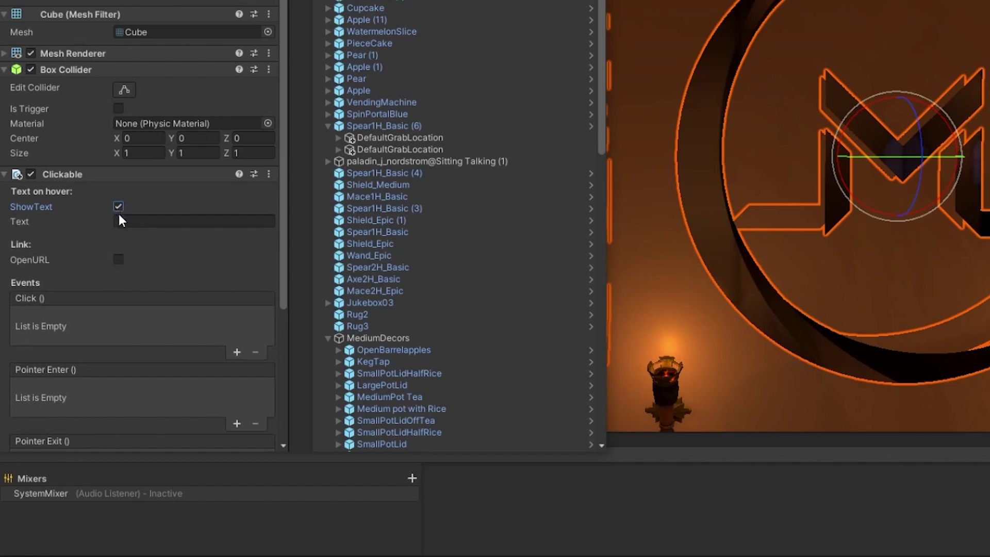
click(124, 222)
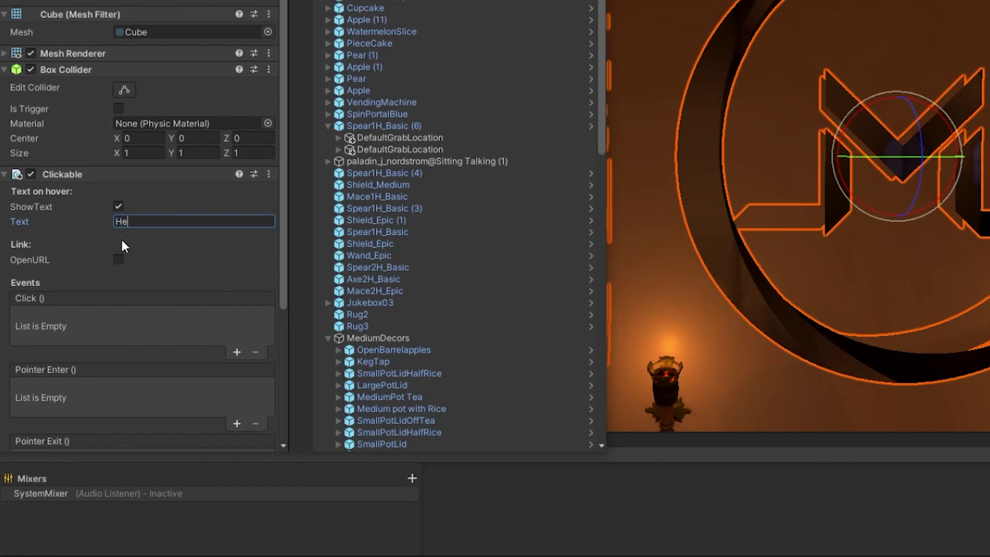
text(Hello world!)
click(118, 260)
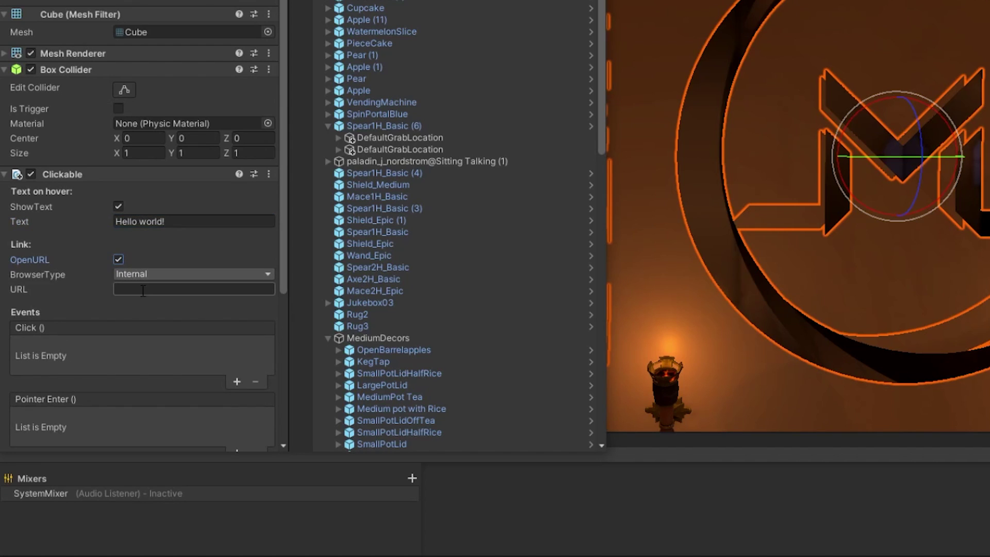
text(http://alpha.massiveloop.com/)
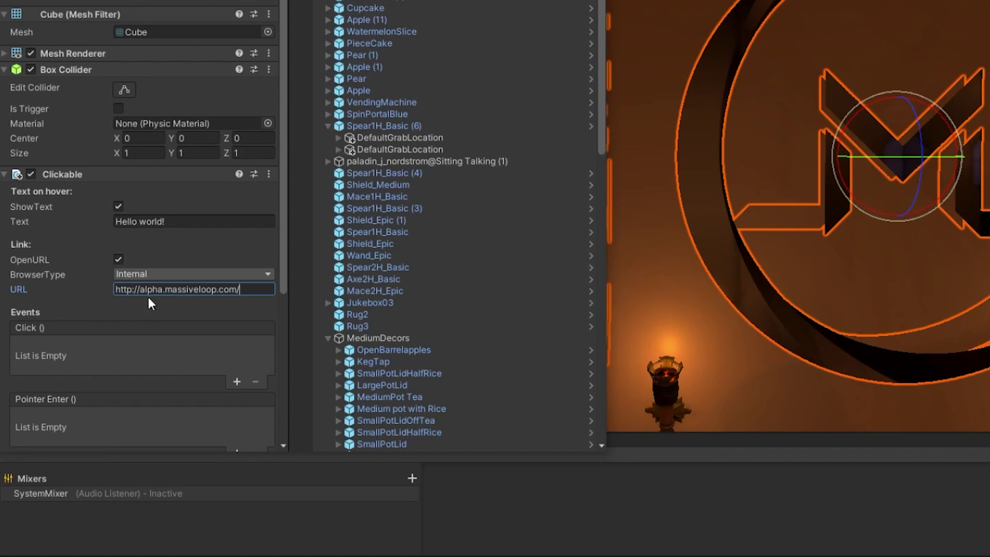
scroll(149, 303, down, 5)
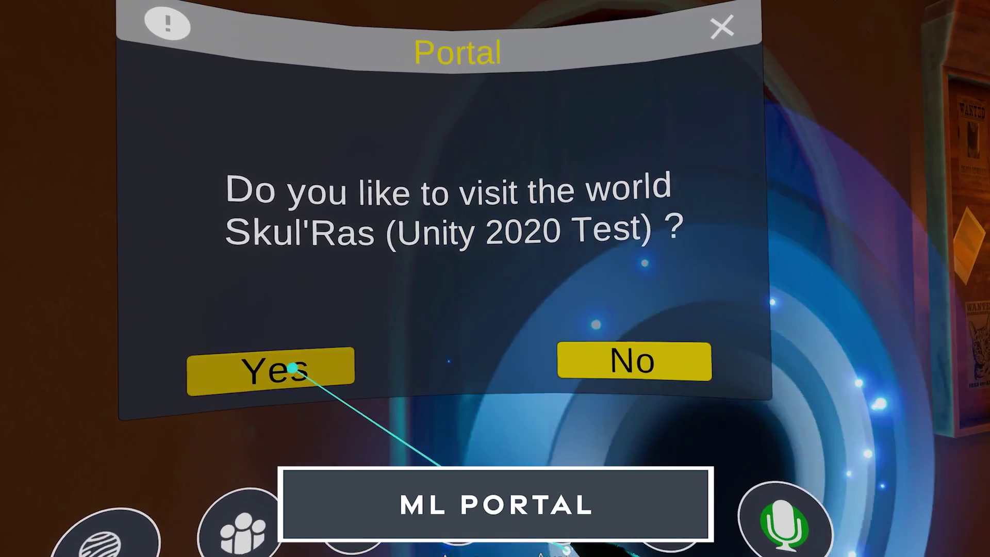
- Accept the Portal prompt to travel to Skul'Ras (Unity 2020 Test)
click(286, 370)
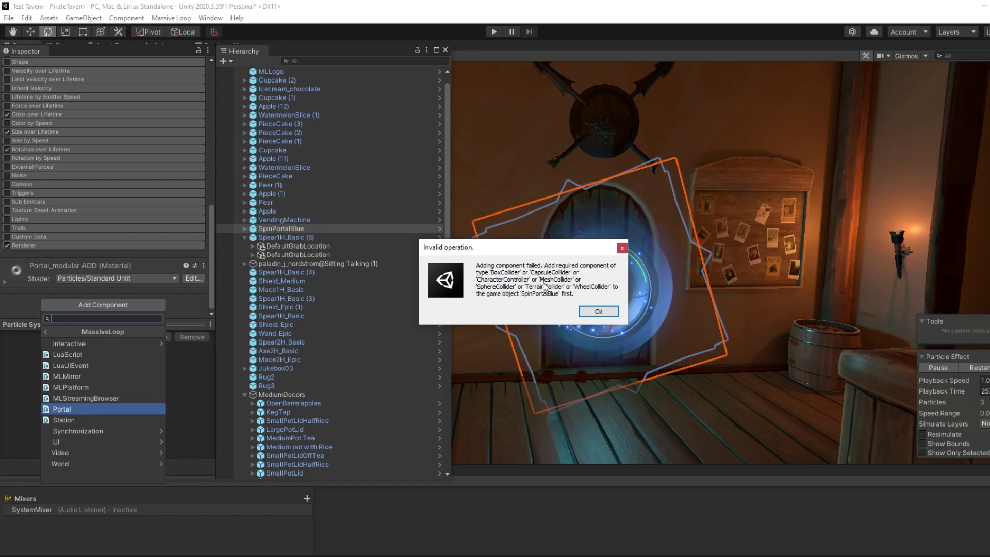
- Dismiss the collider error and give SpinPortalBlue a trigger Box Collider sized 4.7 × 1.8 × 8.3
click(598, 311)
click(110, 304)
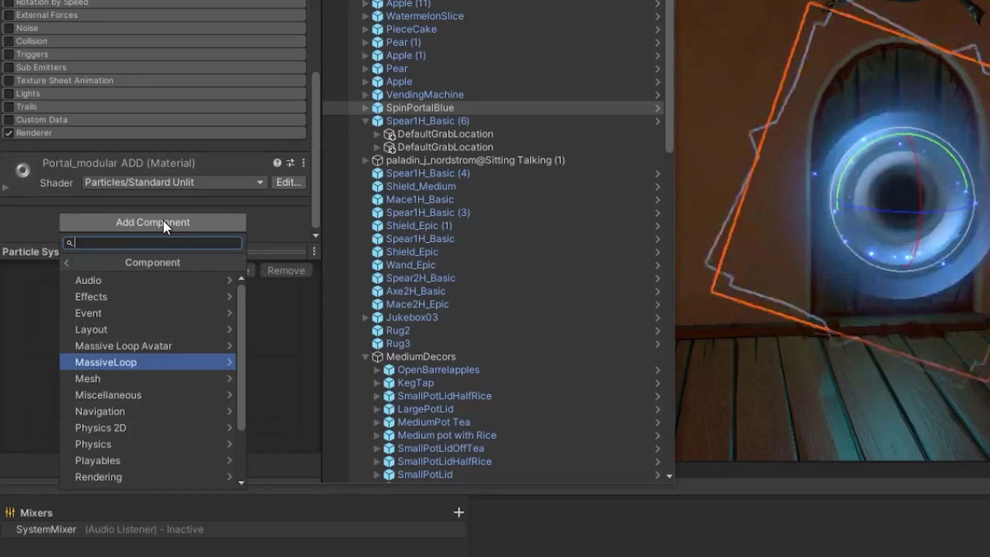
text(box)
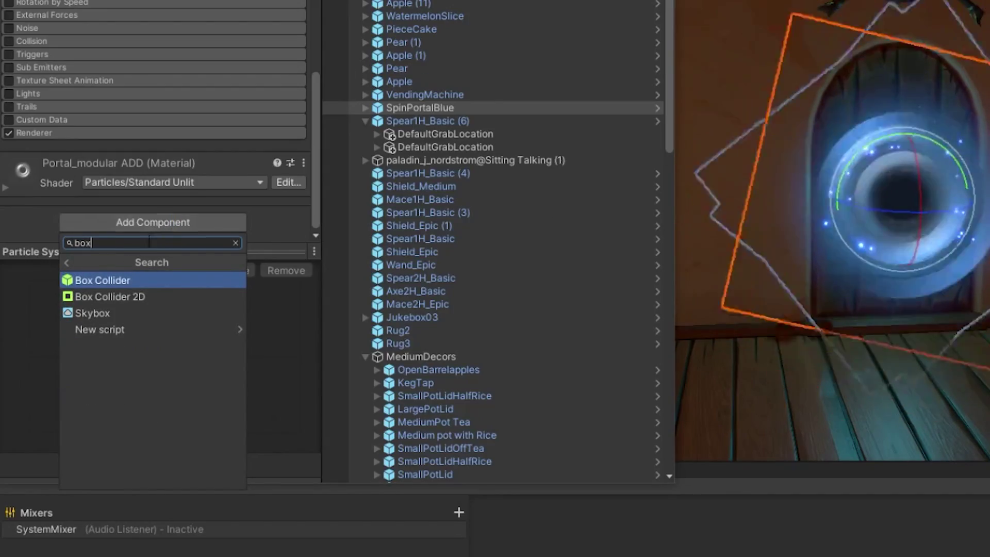
click(121, 280)
scroll(148, 109, down, 3)
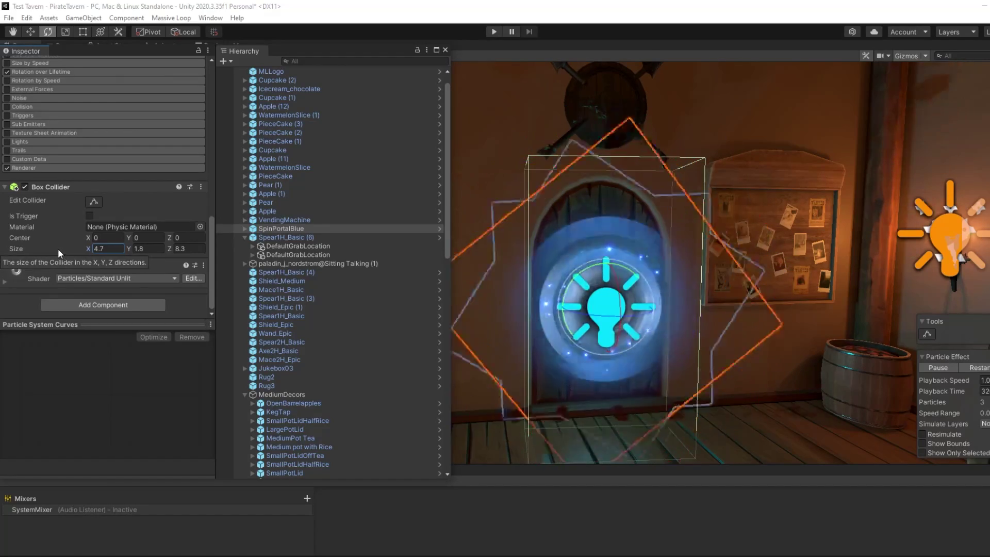
click(89, 216)
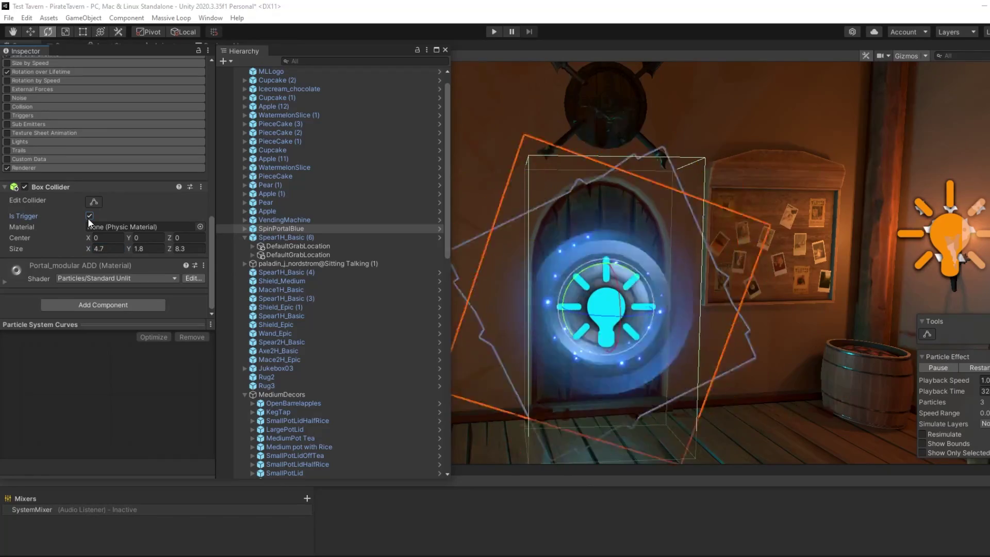
click(90, 216)
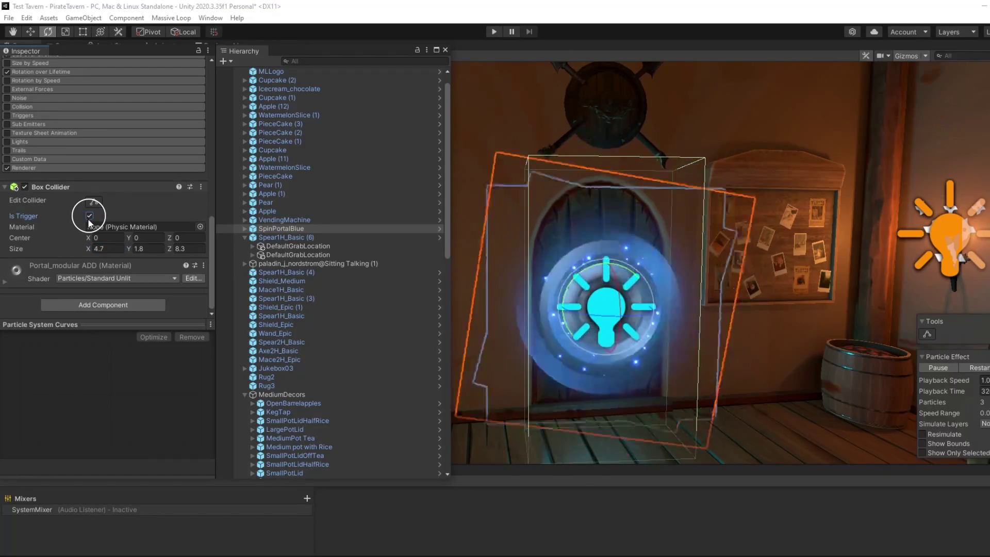
click(141, 304)
- Add a Portal to SpinPortalBlue with World Guid set to the Oasis : Drone Invasion world ID
key(BackSpace)
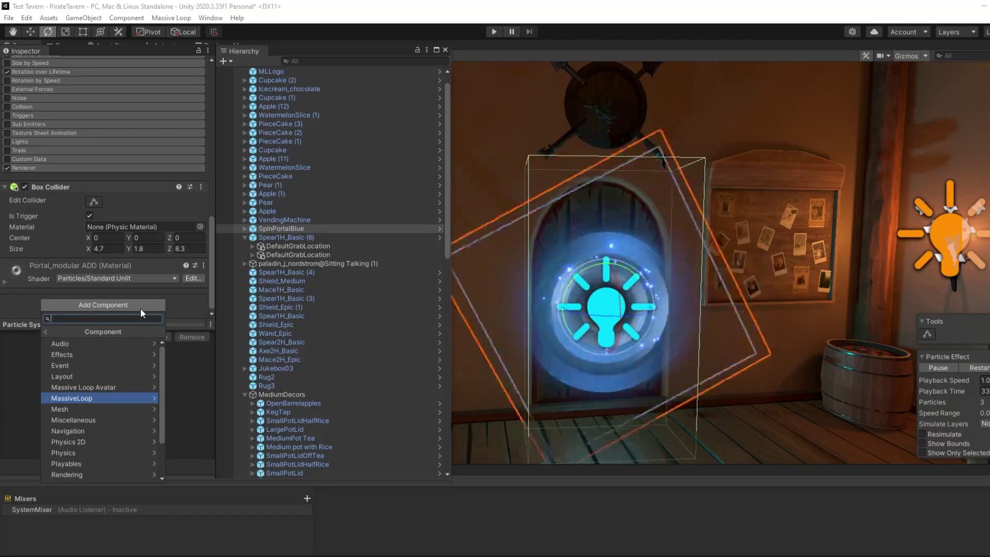
click(91, 398)
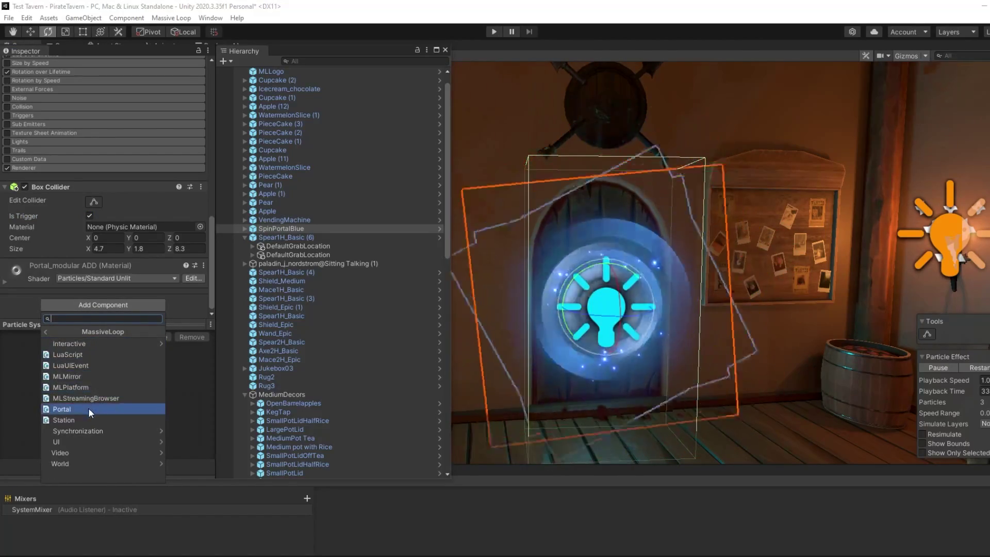
click(88, 408)
key(alt+Tab)
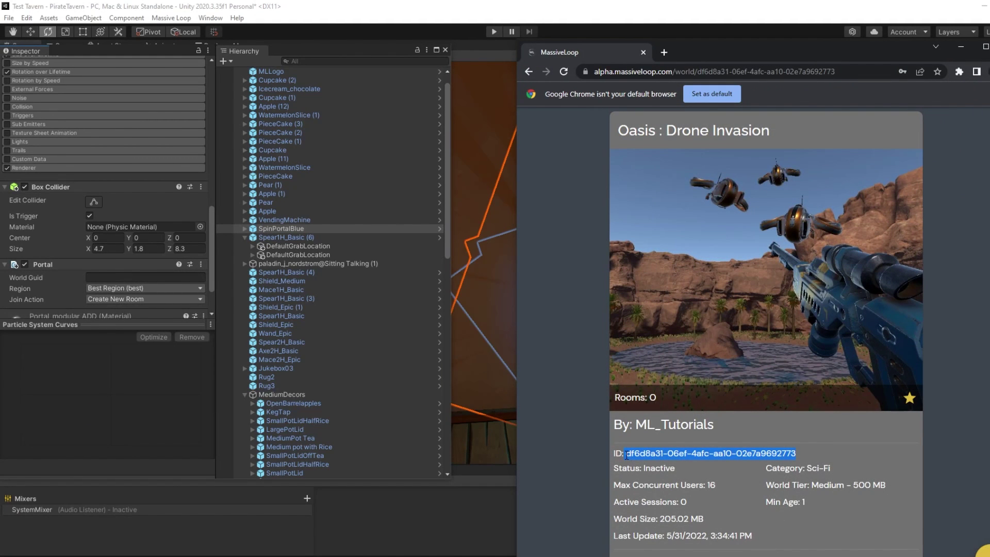
click(98, 273)
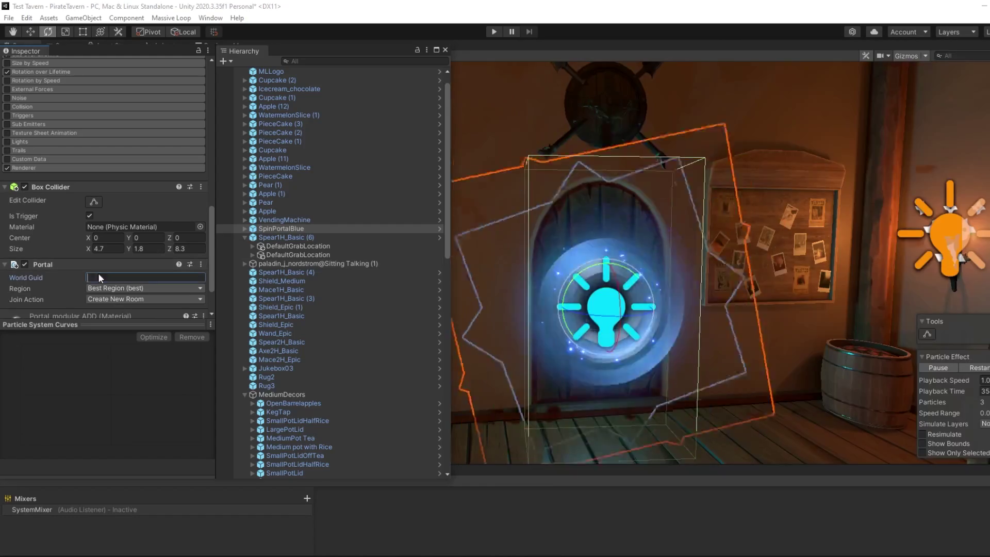
text(df6d8a31-06ef-4afc-aa10-02e7a9692773)
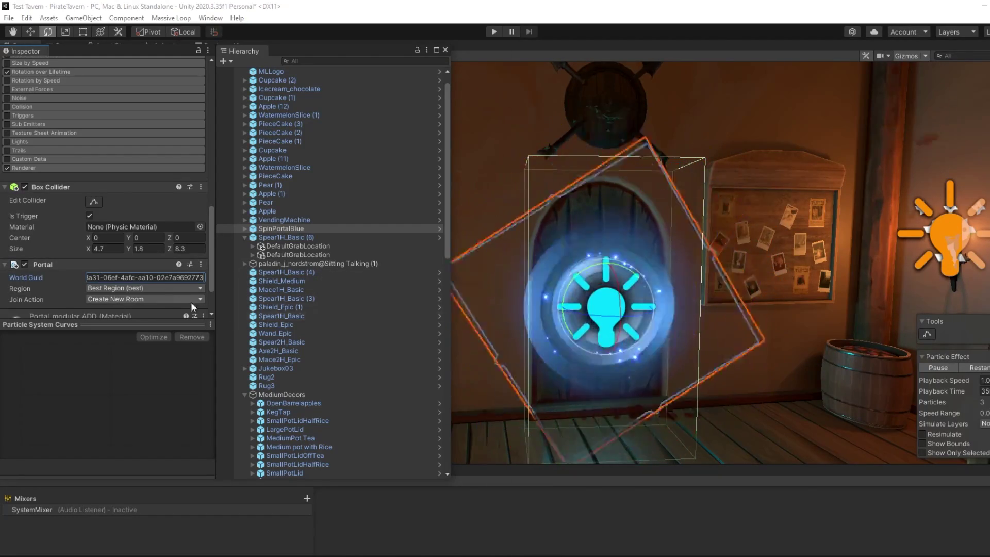
click(156, 289)
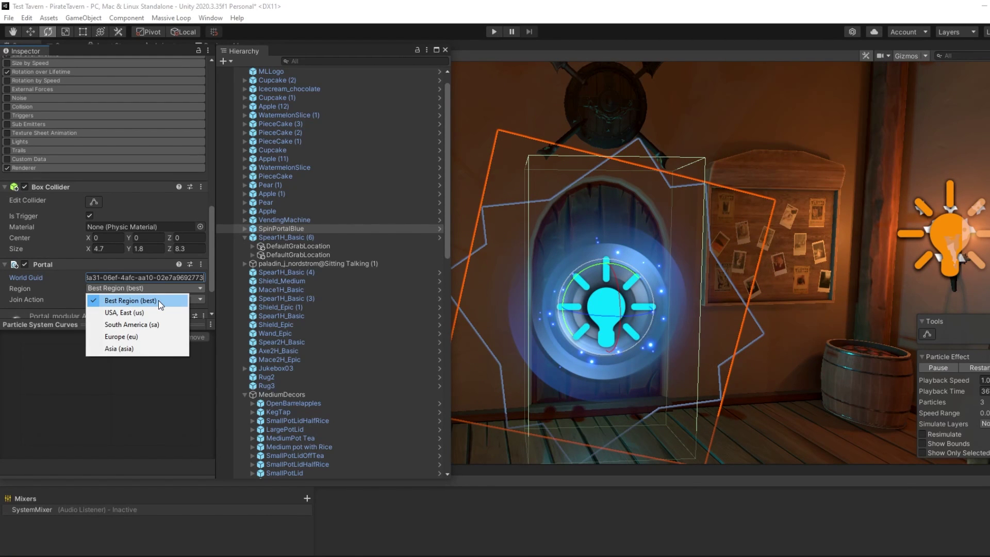
click(158, 301)
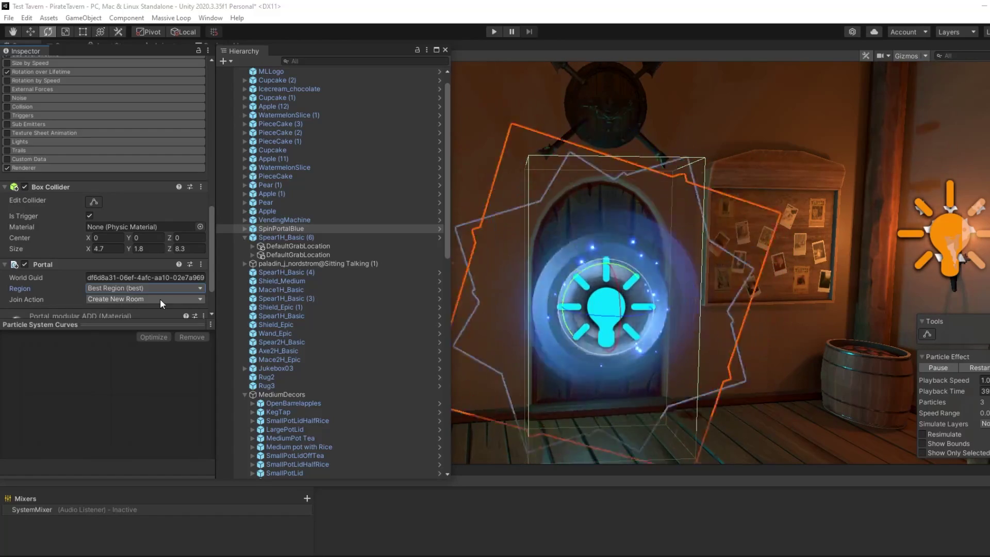
- Change the portal's Join Action from Try Join Existing Room to Try Join Specific Room
click(160, 299)
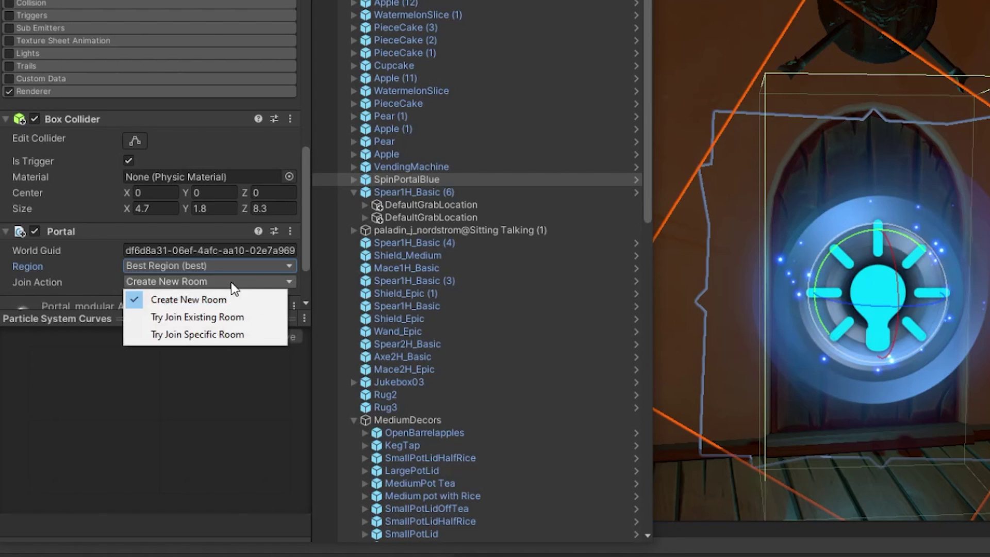
click(218, 319)
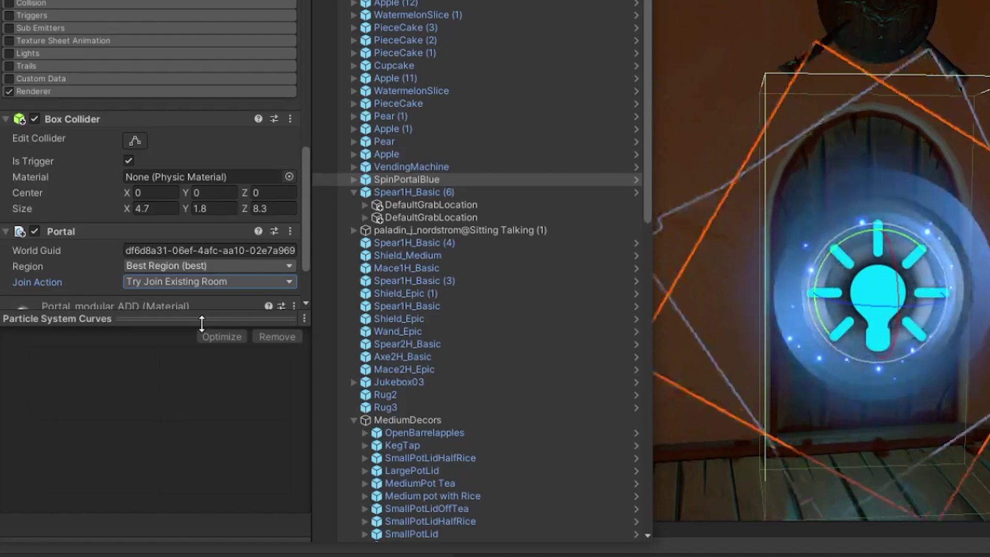
click(182, 283)
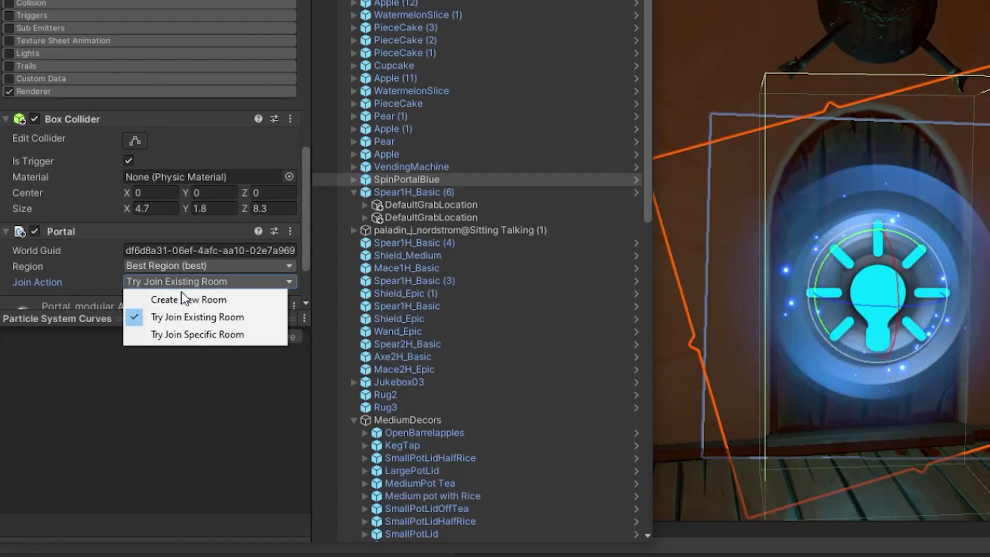
click(196, 334)
scroll(155, 258, down, 3)
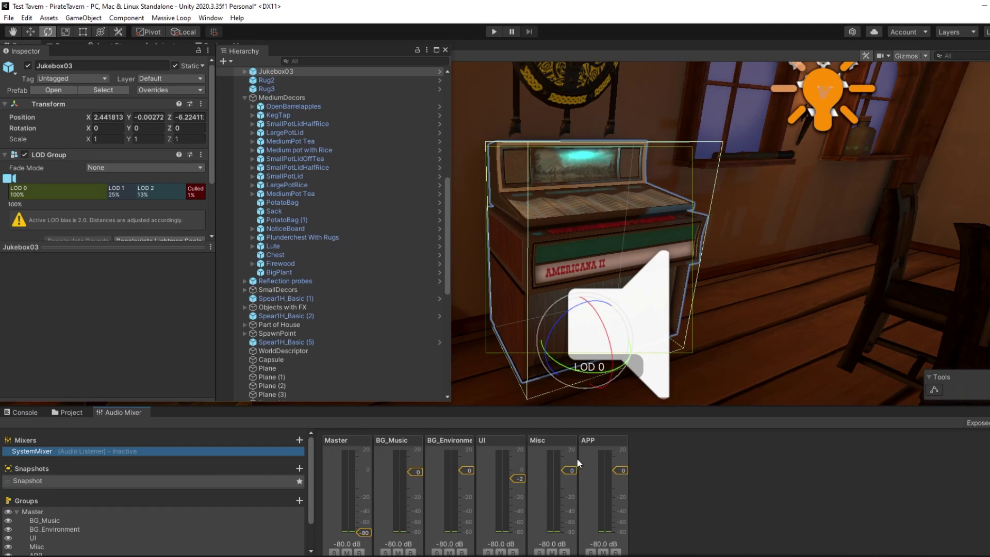
- Select the jukebox's music_player (output BG_Music), then raise the Master and Background music volume sliders
click(643, 305)
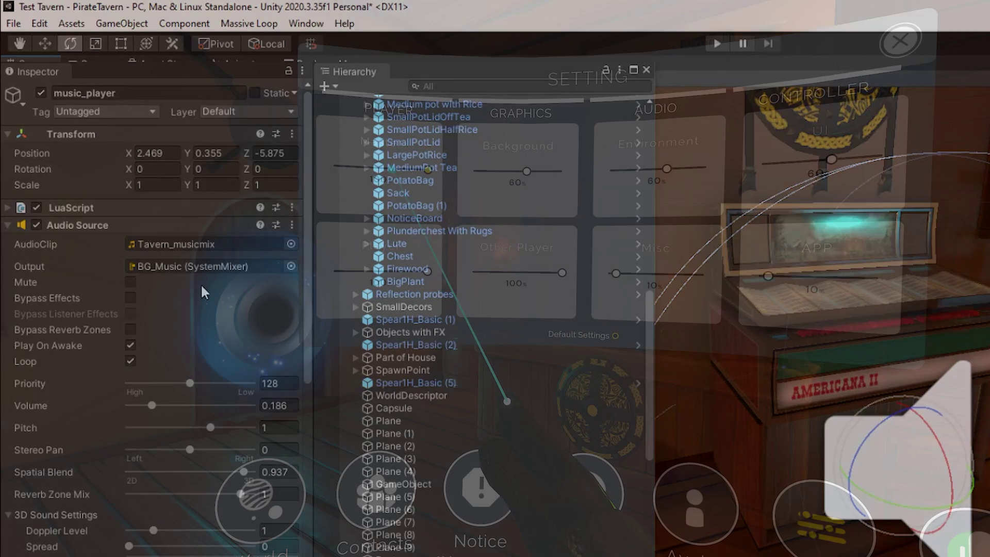
drag(341, 165, 449, 161)
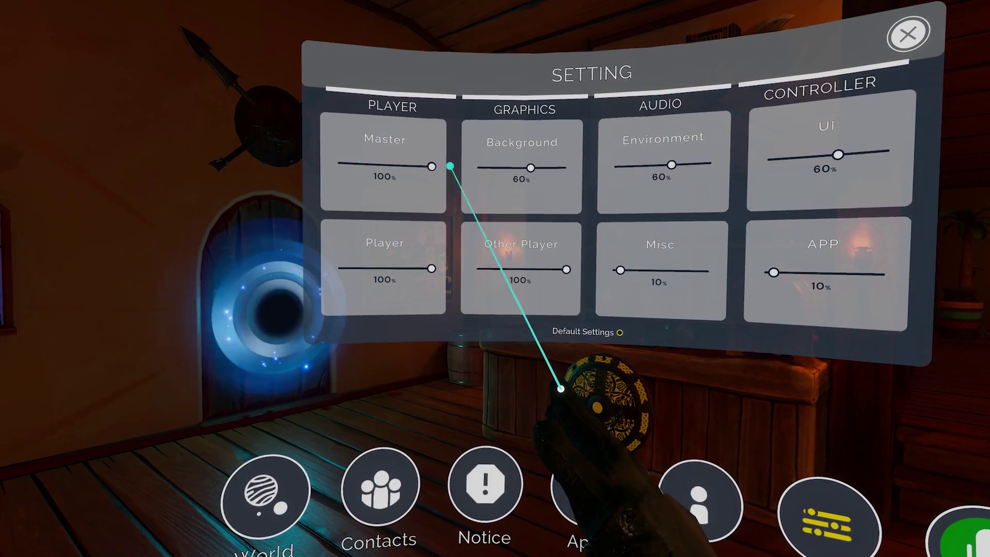
mouse_move(523, 164)
mouse_down()
mouse_move(472, 163)
mouse_move(542, 160)
mouse_up()
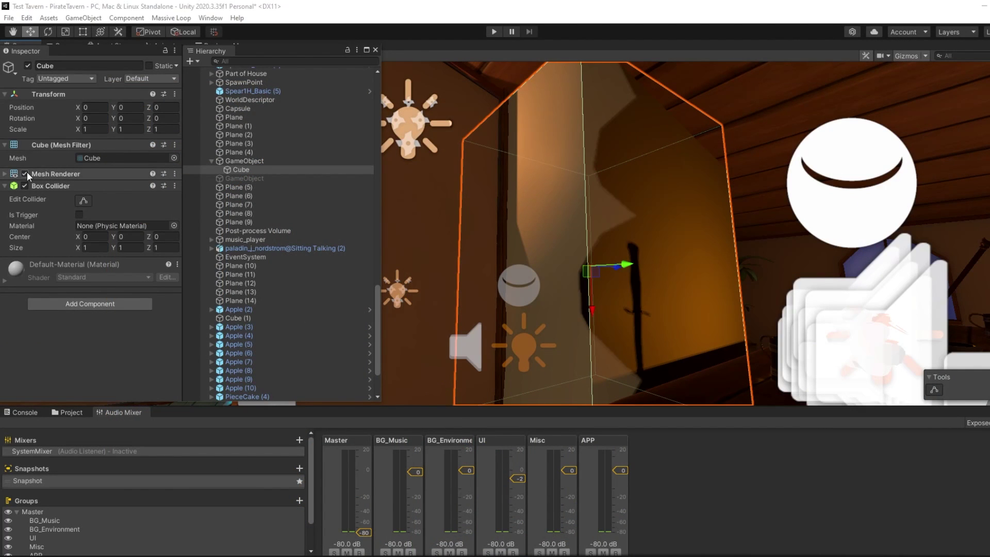
- Disable the cube's Mesh Renderer and remove its Box Collider
click(24, 174)
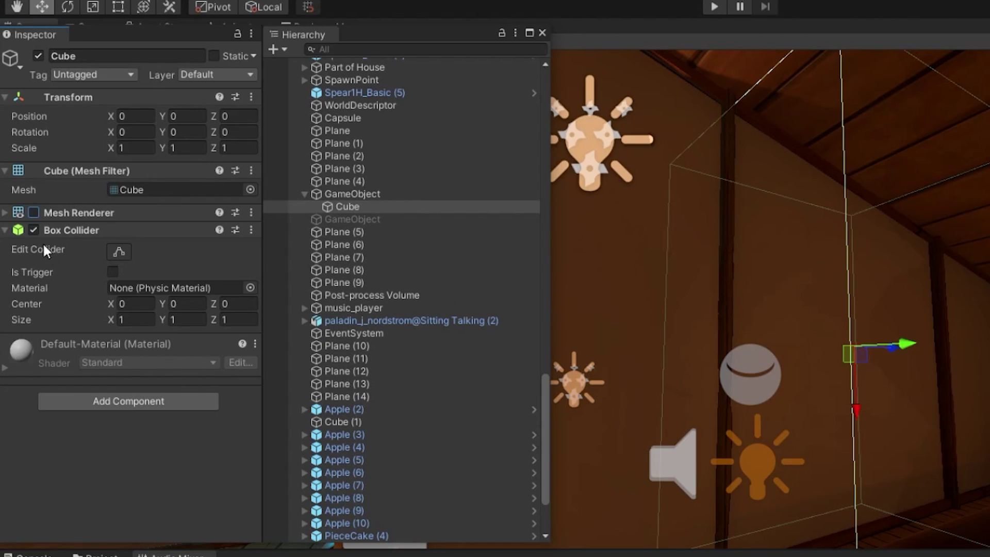
right_click(54, 229)
click(125, 298)
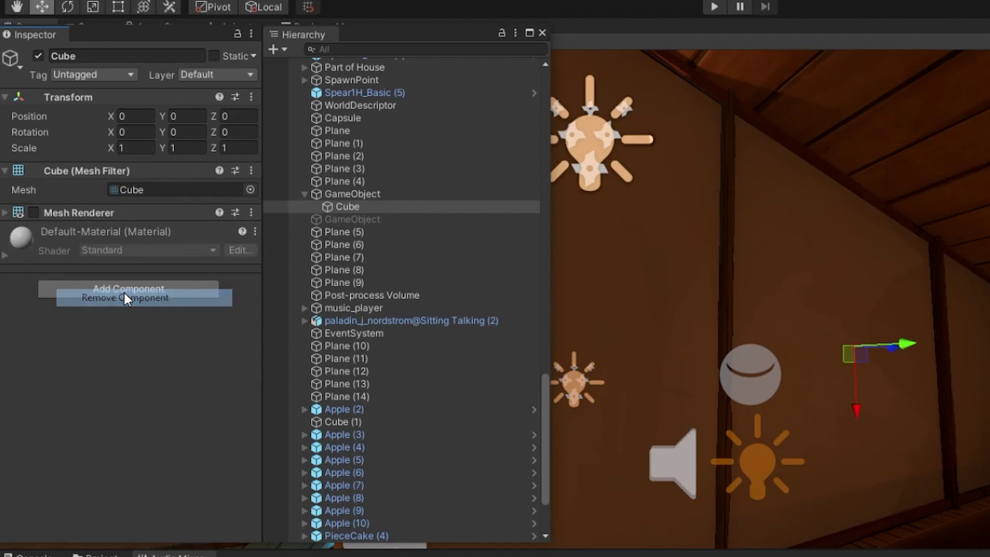
- Add an MLMirror component to the cube and inspect the green mirror
click(125, 295)
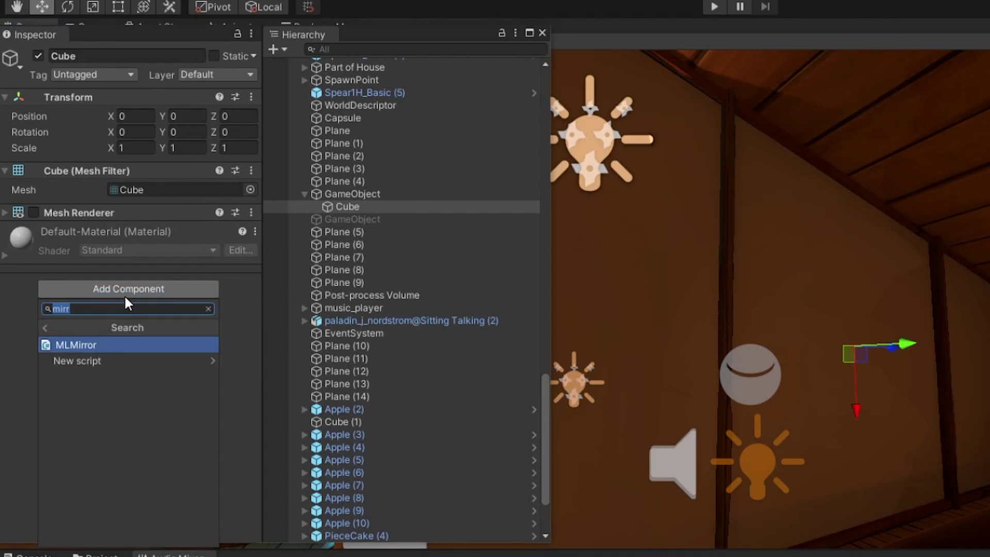
click(111, 345)
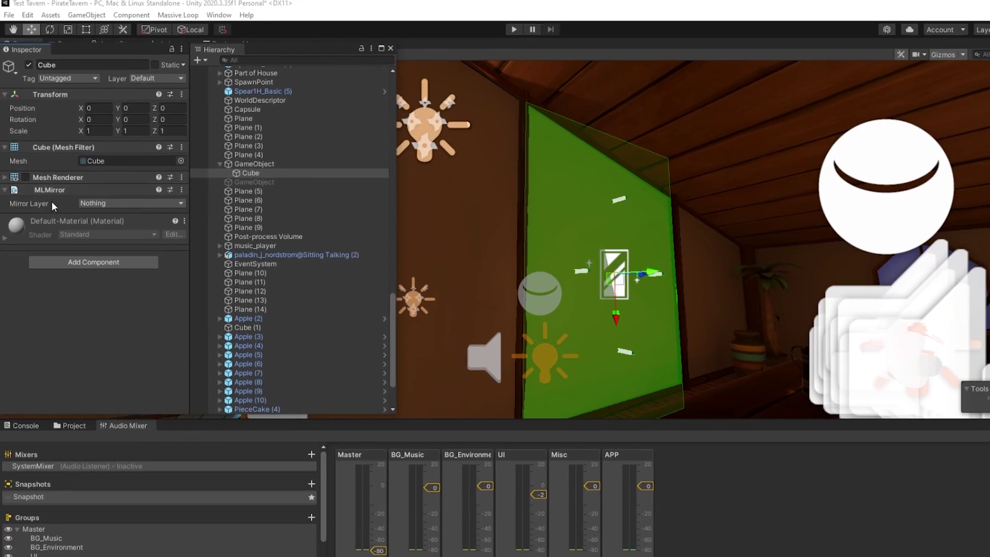
alt+drag(588, 227, 610, 220)
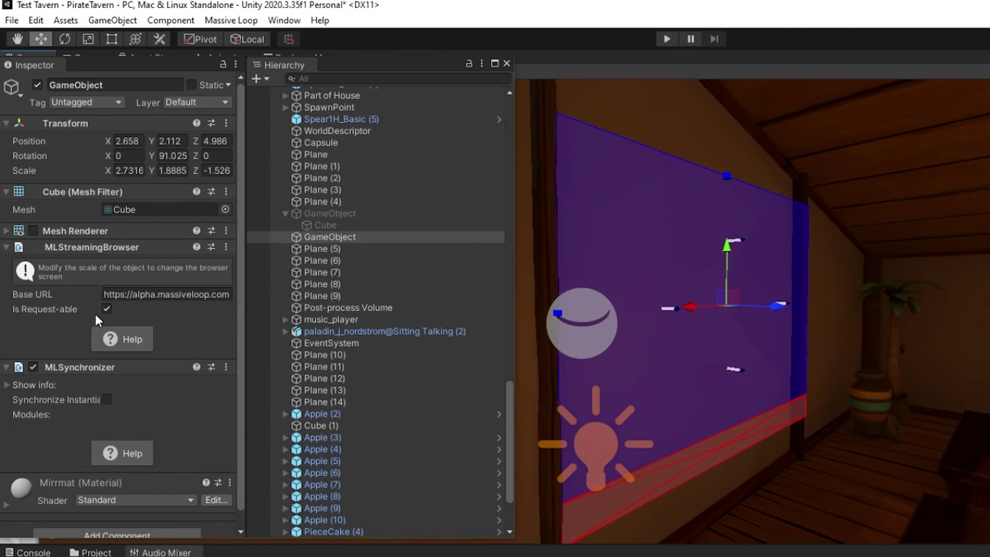
- Resize and shift the browser screen on the tavern wall to a scale of about 2.73 × 1.89
mouse_move(95, 314)
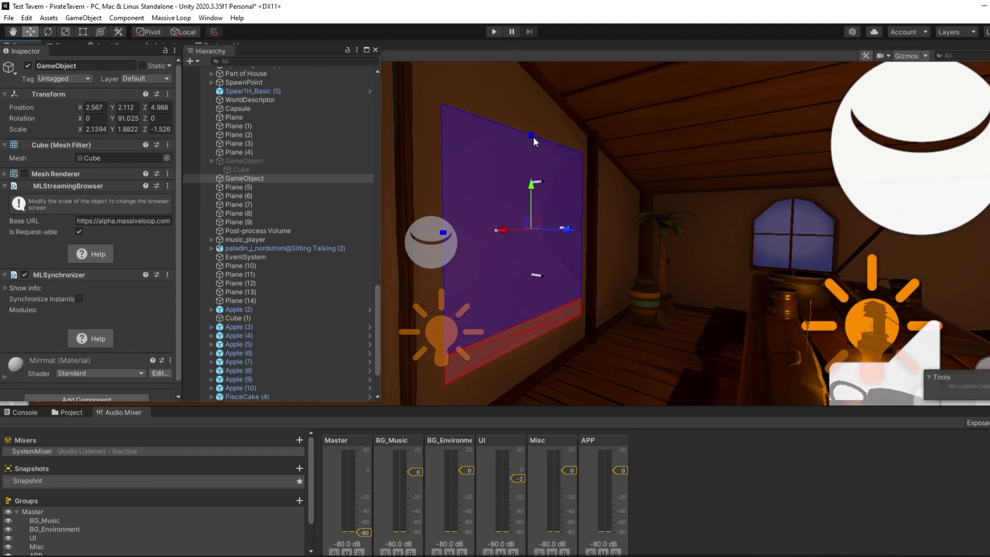
mouse_move(534, 137)
mouse_down()
mouse_move(521, 131)
mouse_move(523, 147)
mouse_move(515, 138)
mouse_up()
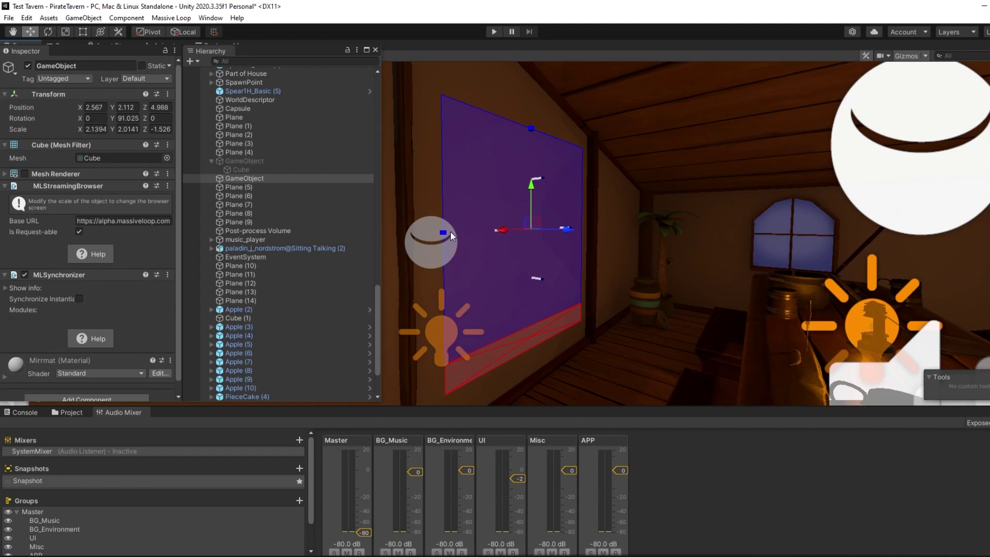
drag(448, 233, 419, 244)
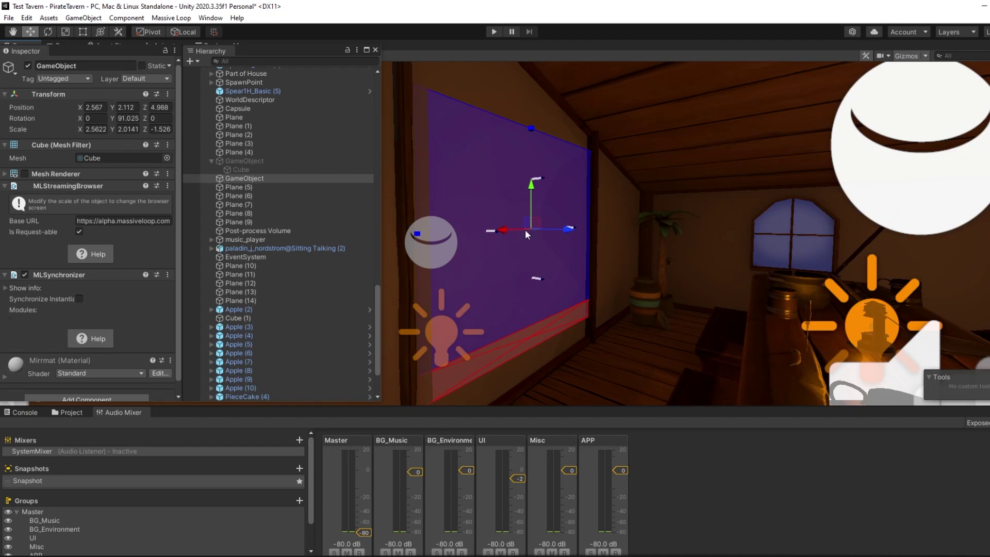
drag(525, 231, 533, 231)
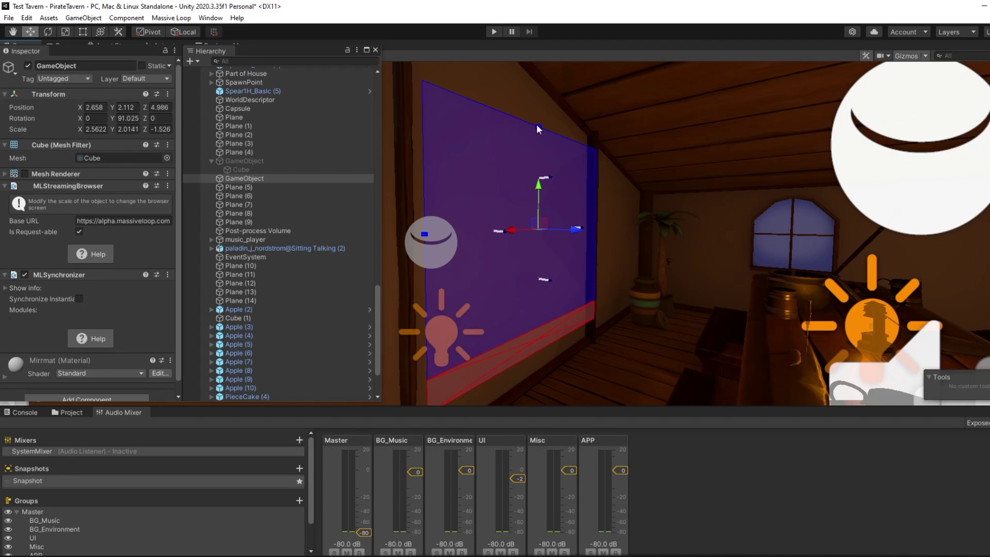
drag(538, 129, 539, 133)
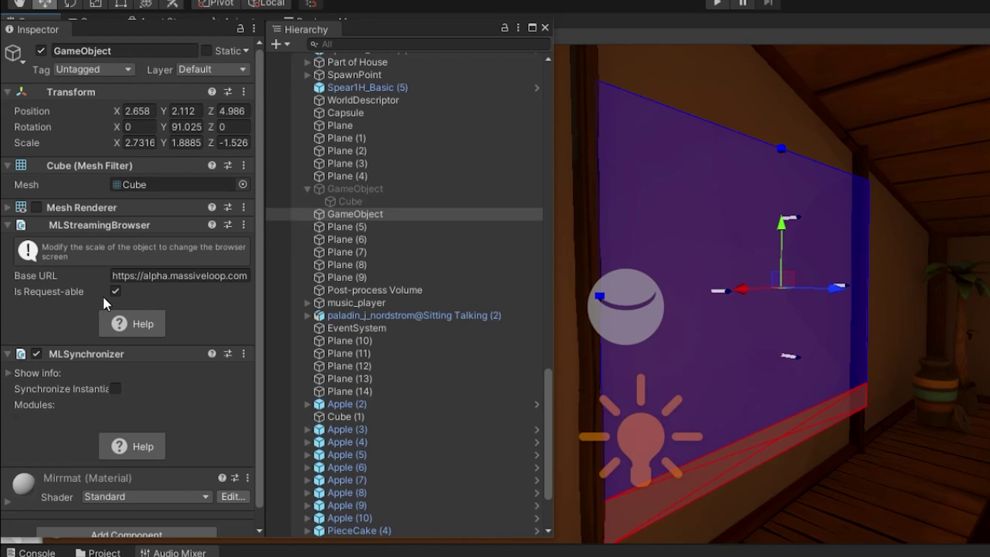
- Turn off Is Request-able on the MLStreamingBrowser component
mouse_move(104, 299)
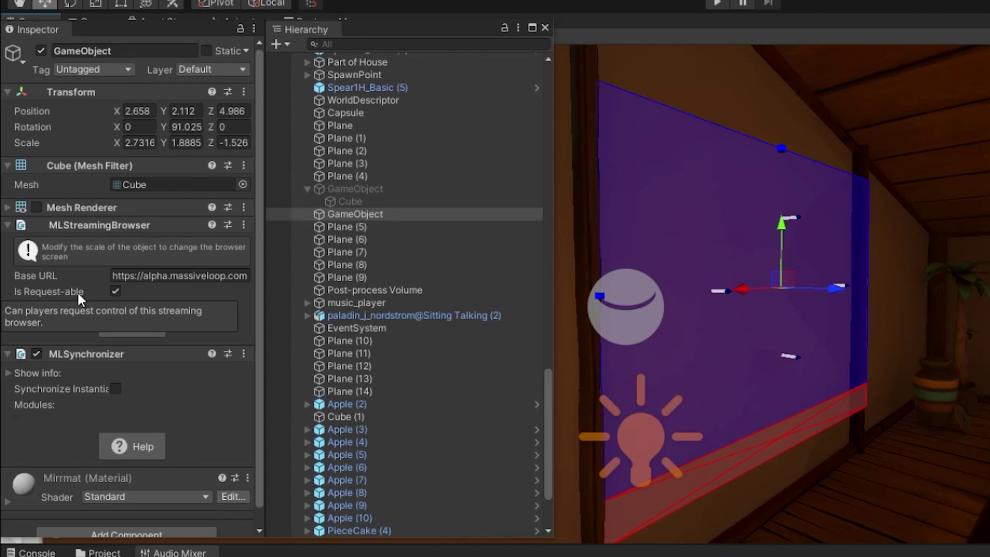
click(115, 292)
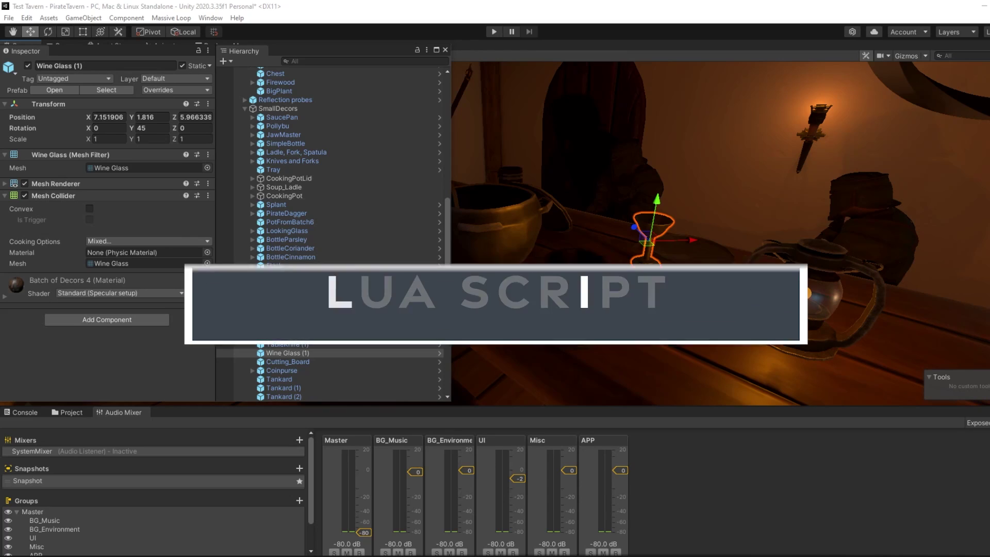
- Add a MassiveLoop LuaScript to Wine Glass (1), expand its info and open the Lua file picker
click(147, 320)
click(99, 410)
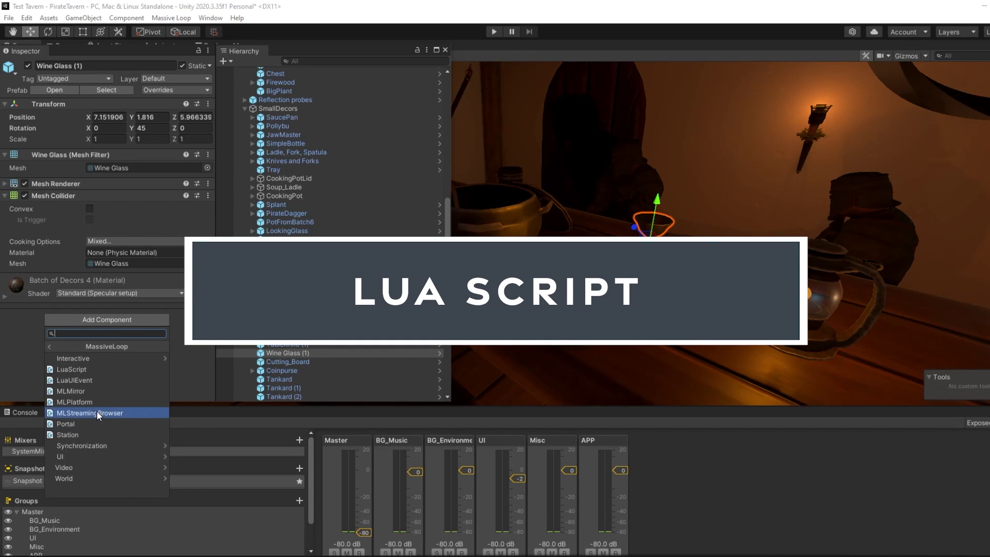
click(85, 370)
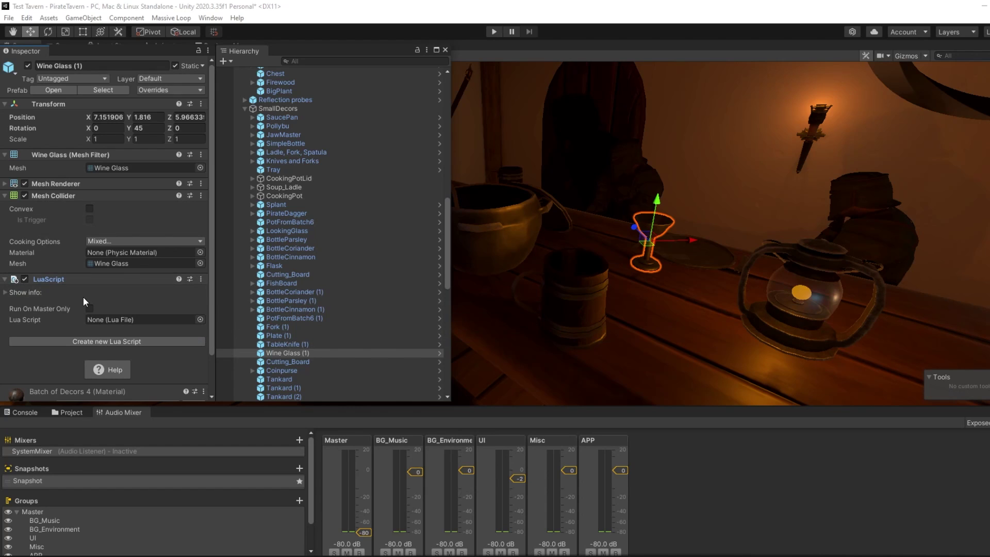
click(6, 292)
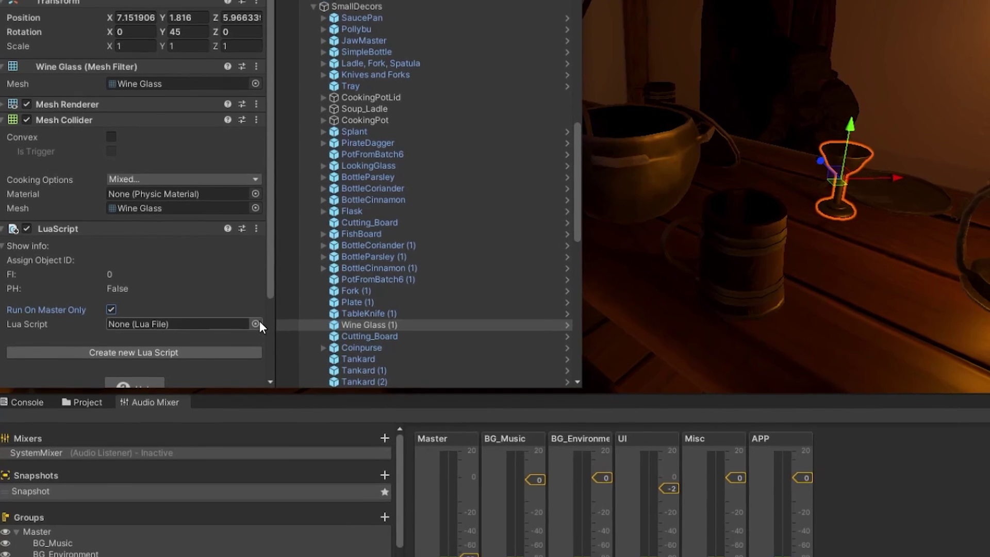
click(267, 349)
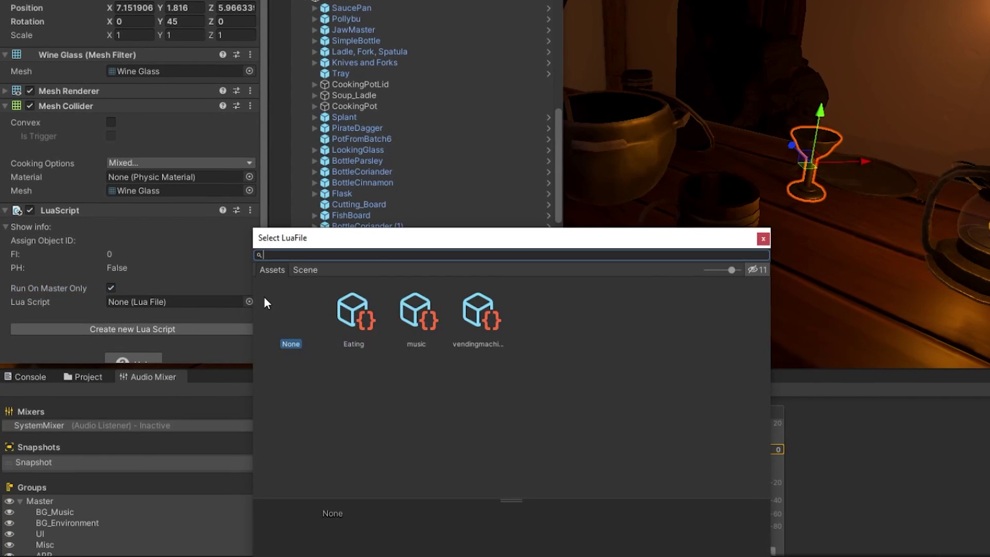